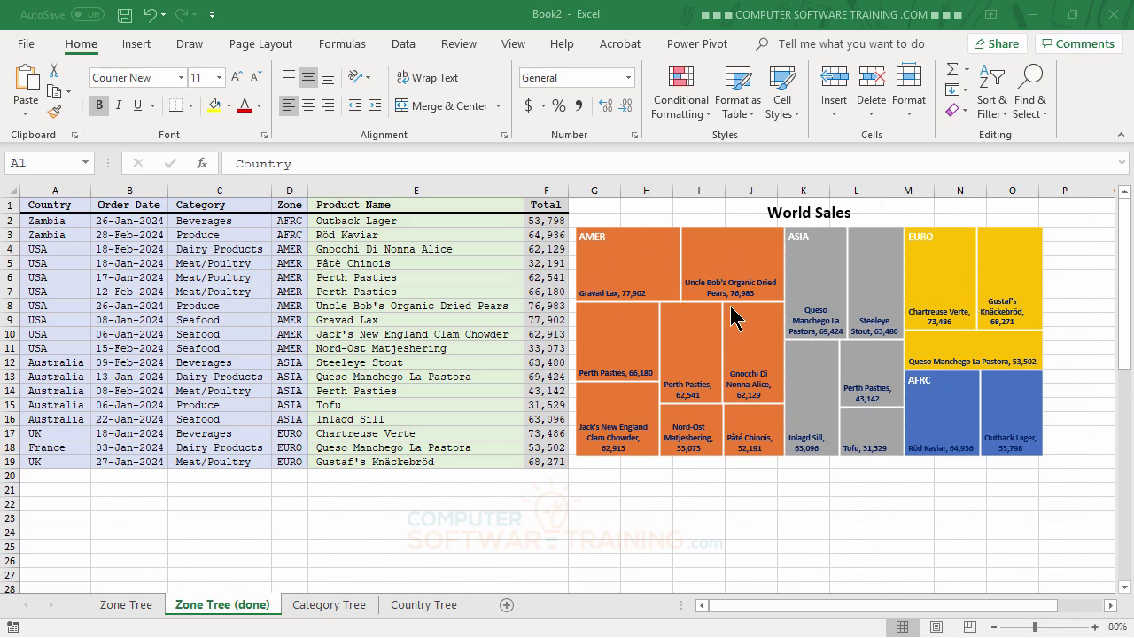
- Examine the finished World Sales treemap on the Zone Tree (done) sheet, compare it with the Zone Tree sheet, and end on Zone Tree
mouse_move(972, 376)
mouse_move(948, 416)
mouse_move(627, 266)
mouse_move(944, 311)
mouse_move(722, 289)
mouse_move(759, 448)
left_click(128, 612)
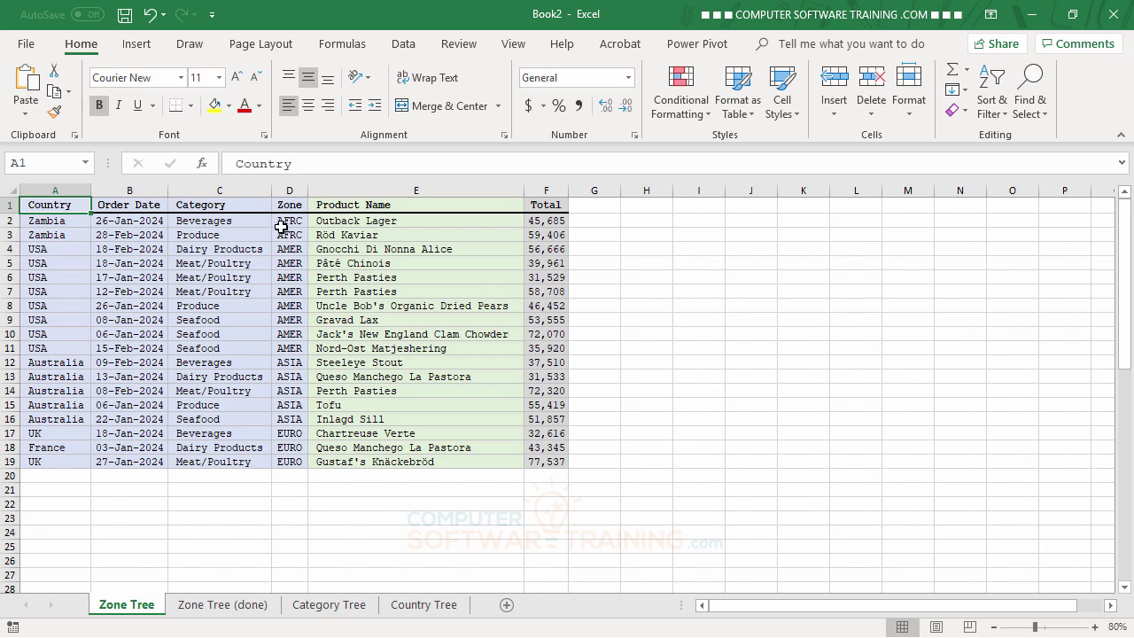
left_click(232, 610)
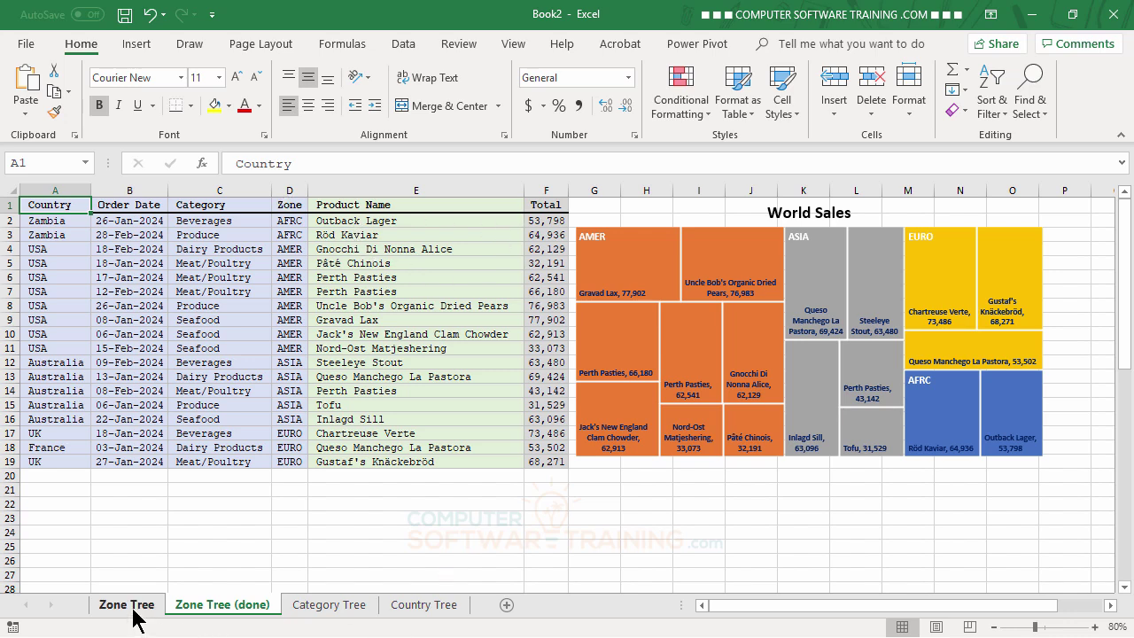
left_click(106, 608)
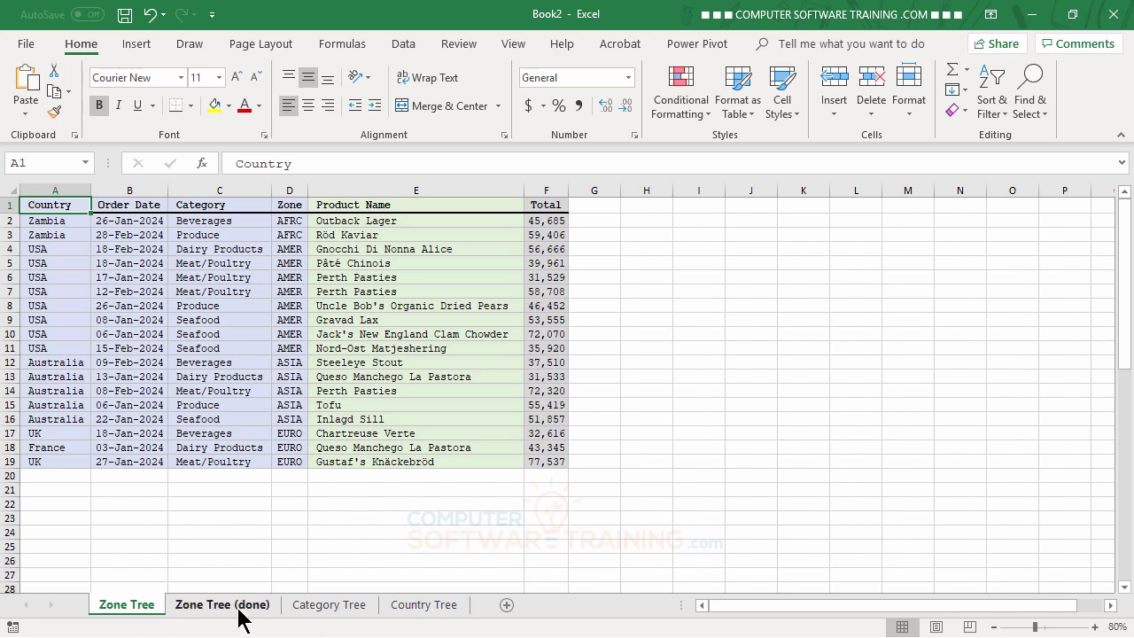
left_click(236, 608)
left_click(142, 611)
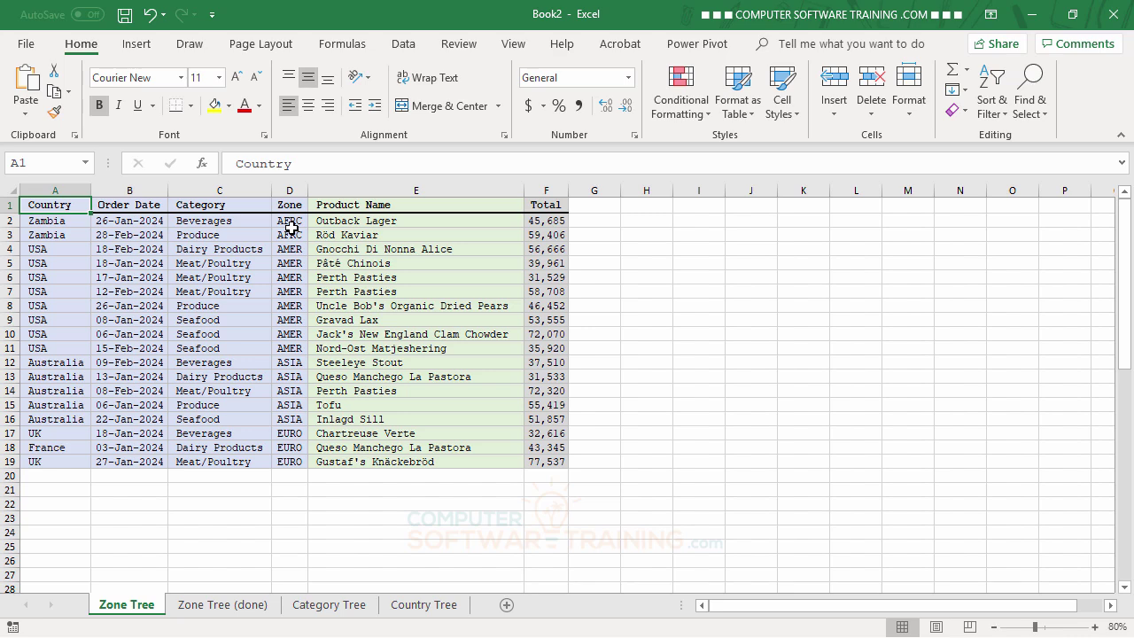
left_click(237, 606)
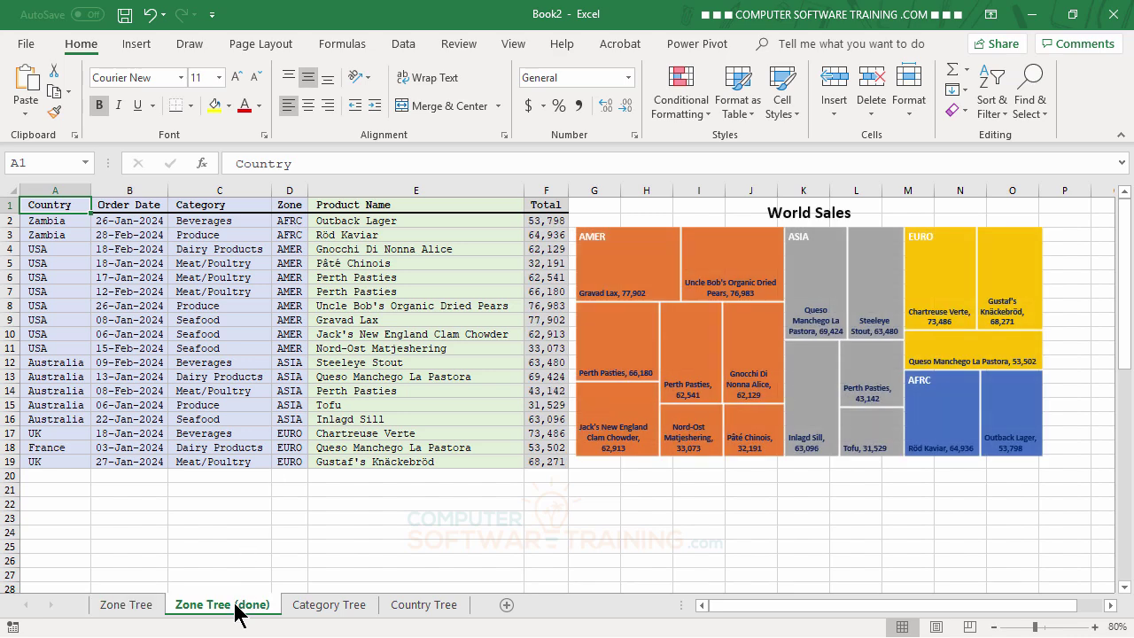
left_click(140, 608)
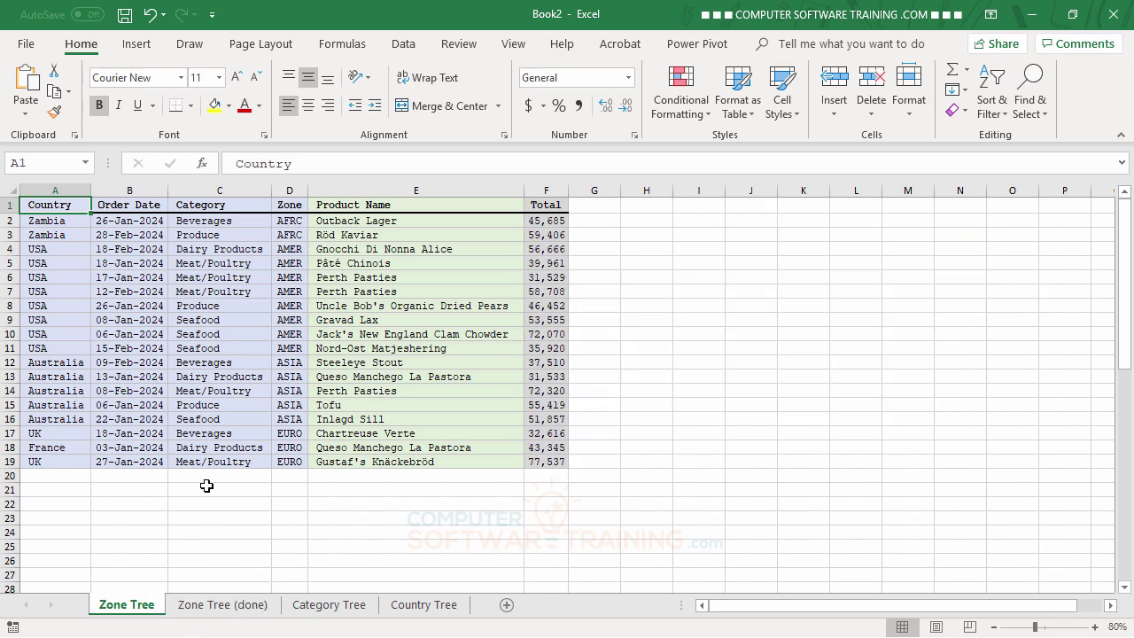
- Sort the sales table by the Zone column in ascending order, trying descending order in between
left_click(289, 237)
left_click(292, 261)
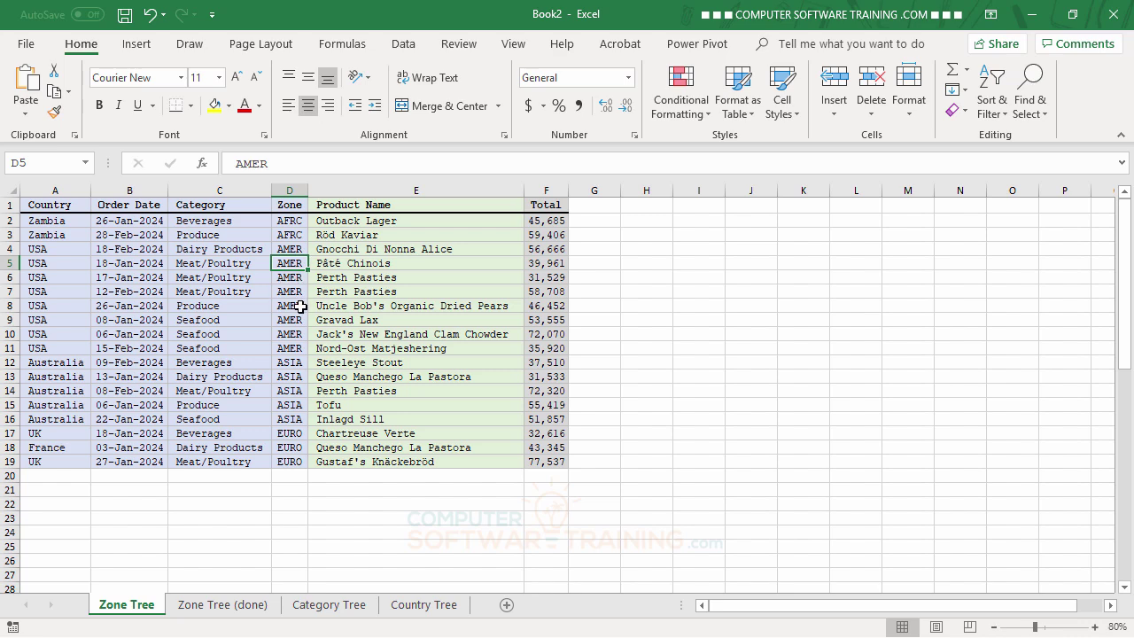
left_click(407, 48)
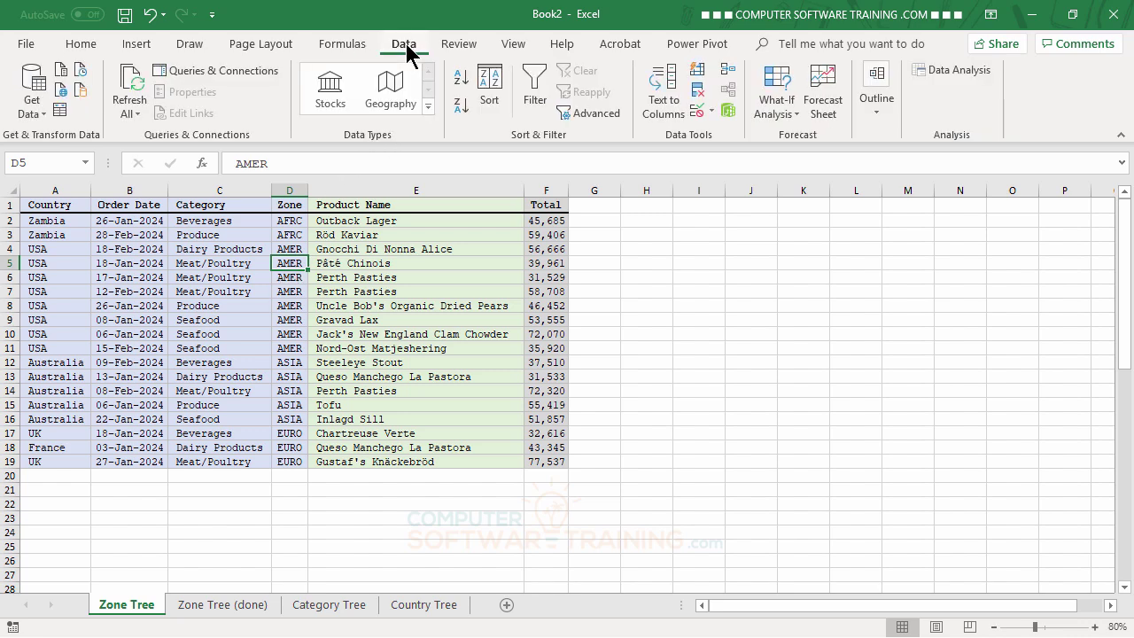
left_click(460, 82)
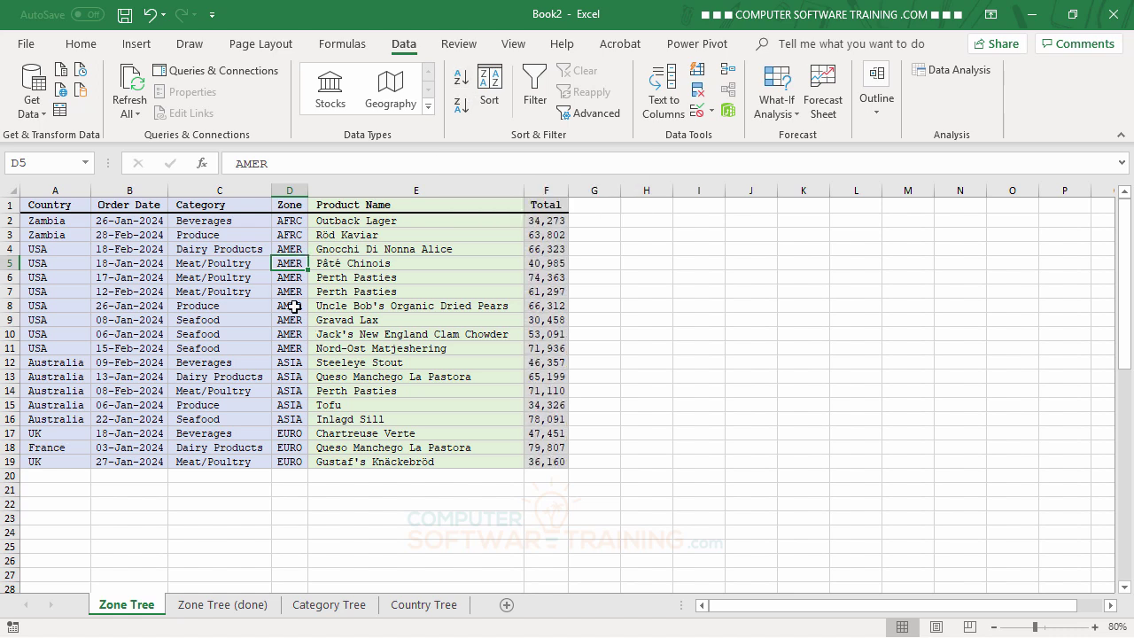
left_click(459, 107)
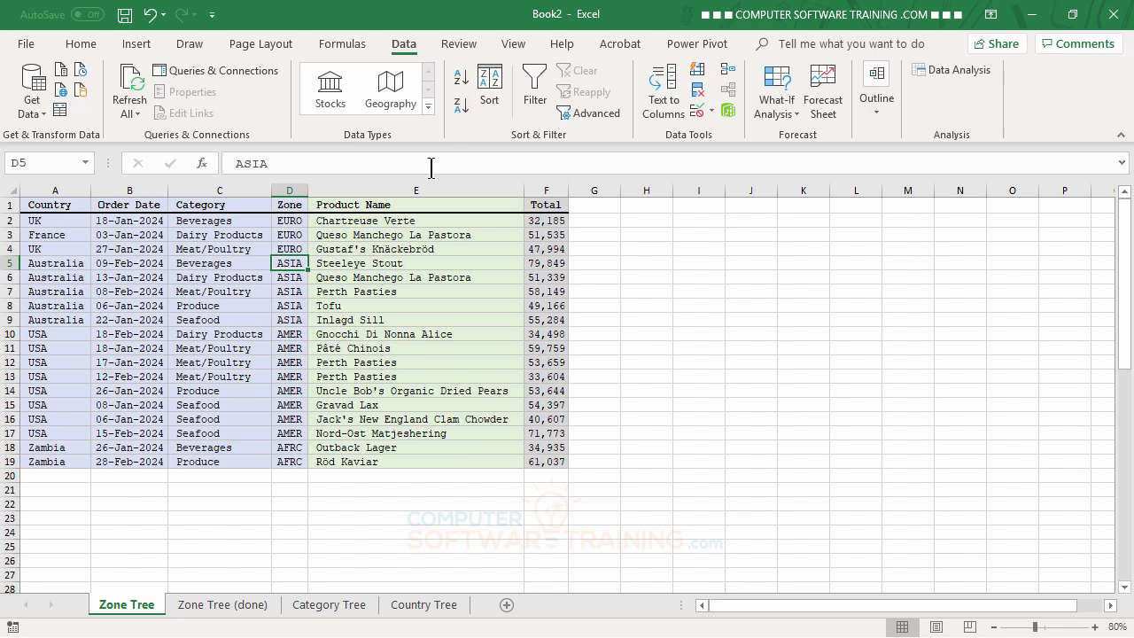
left_click(461, 78)
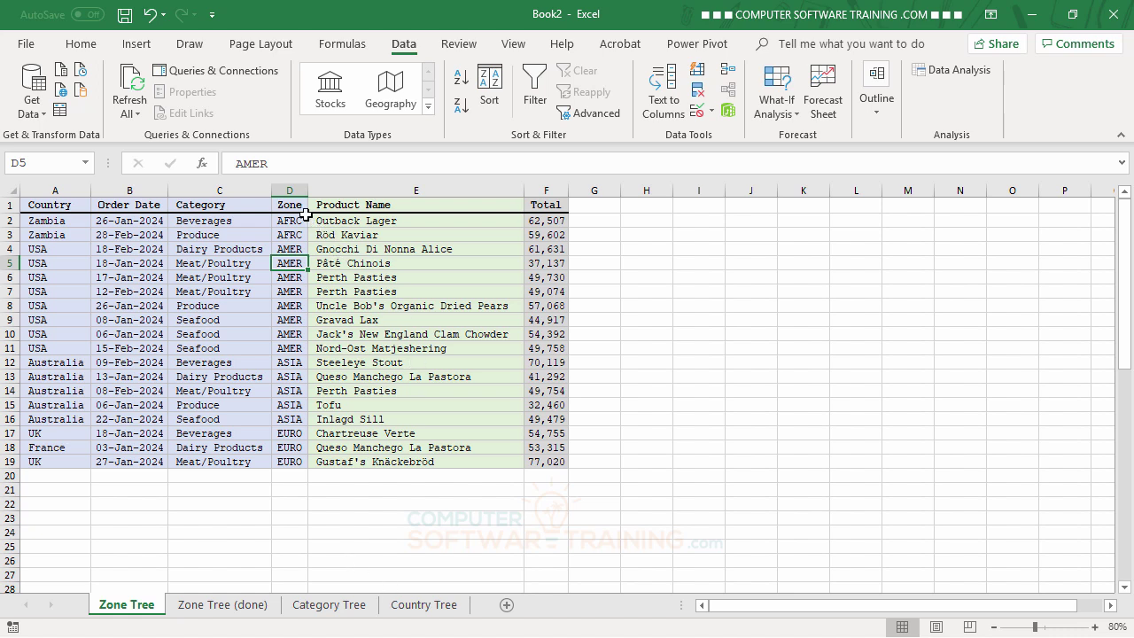
- Insert a treemap chart from the Zone, Product Name and Total columns (D1:F19) and place it beside the table, starting at column G
left_click_drag(291, 210, 546, 461)
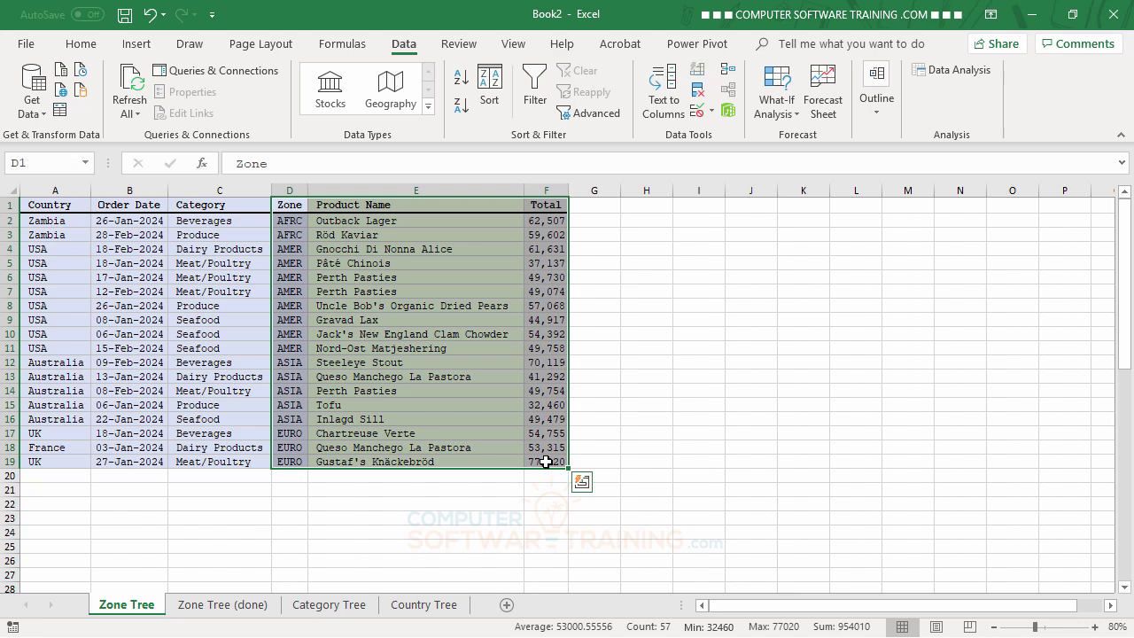
left_click(136, 46)
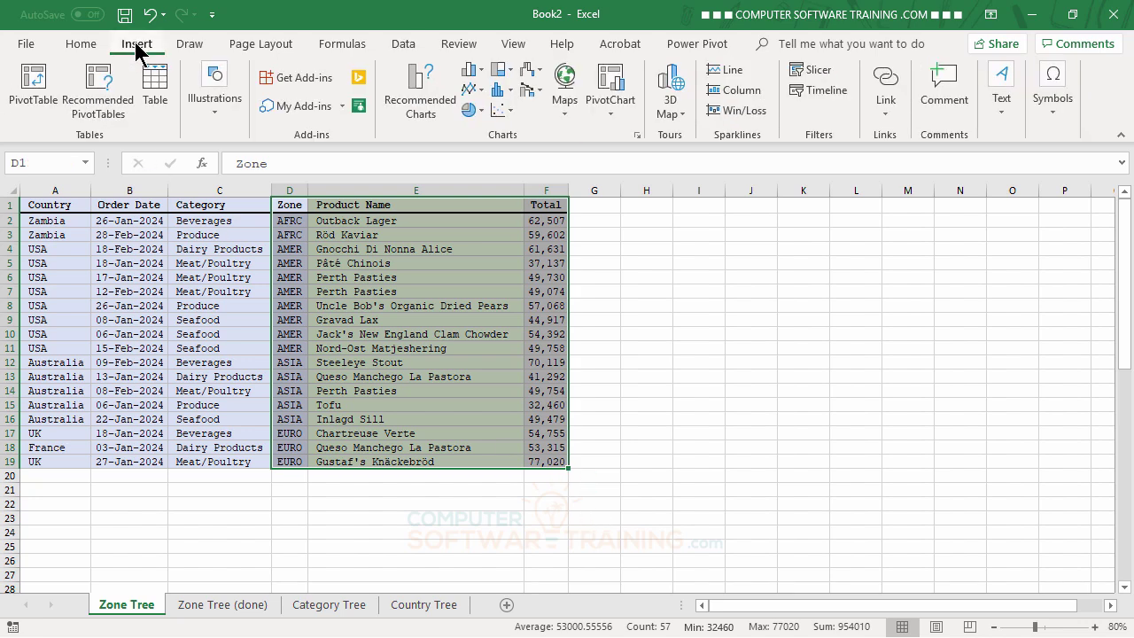
left_click(508, 80)
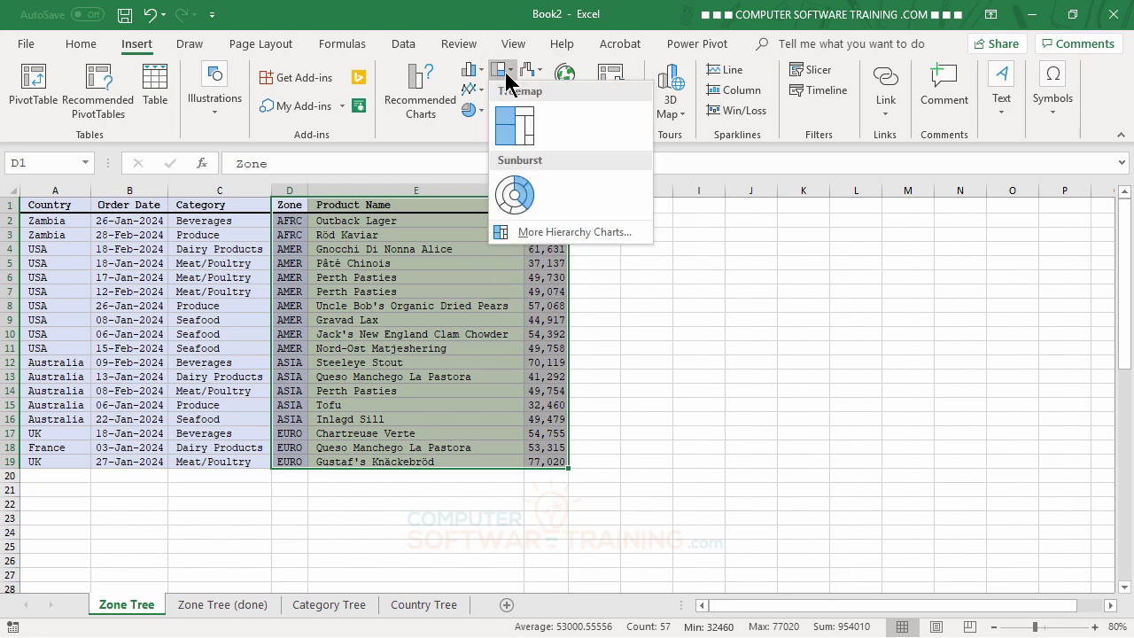
left_click(514, 125)
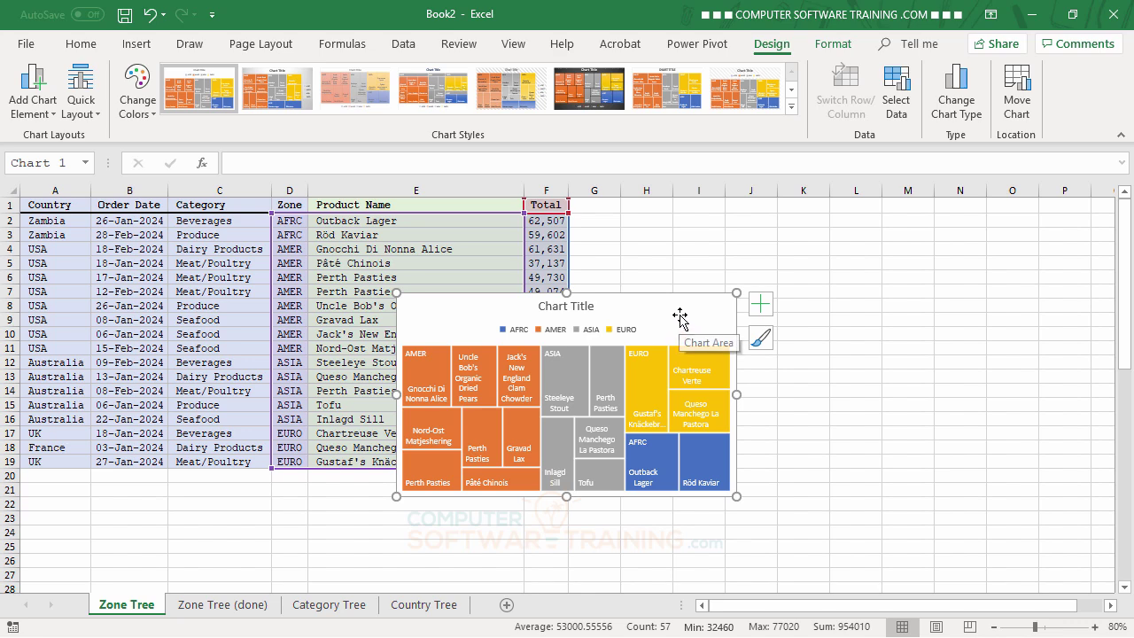
left_click_drag(679, 316, 863, 223)
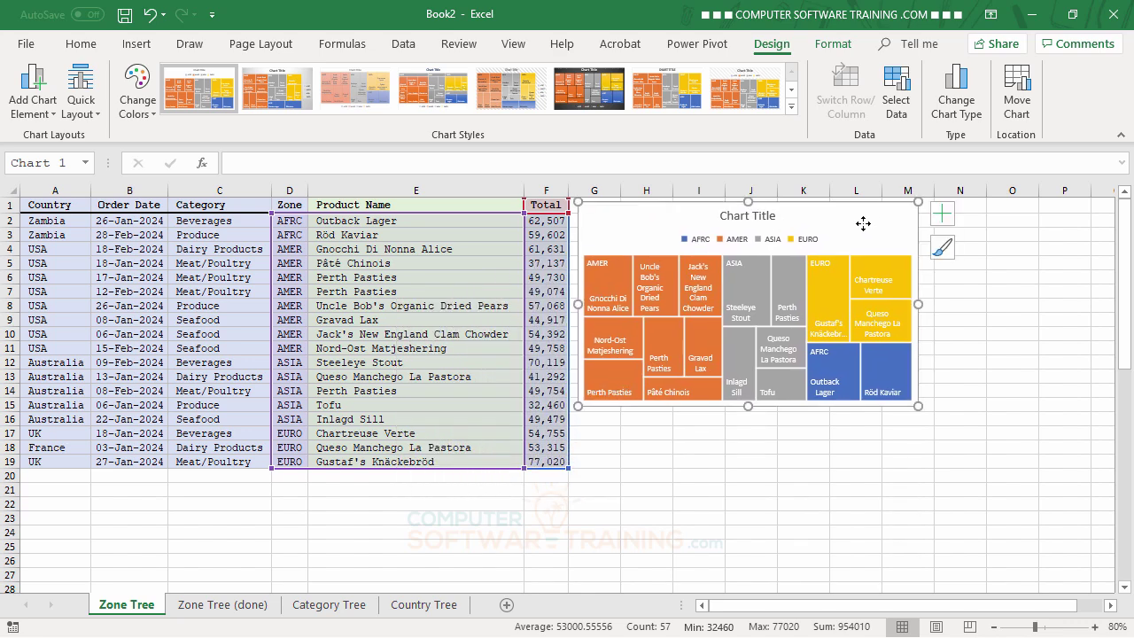
- Remove the treemap's legend and enlarge the chart to span columns G to P down to row 19
left_click(771, 248)
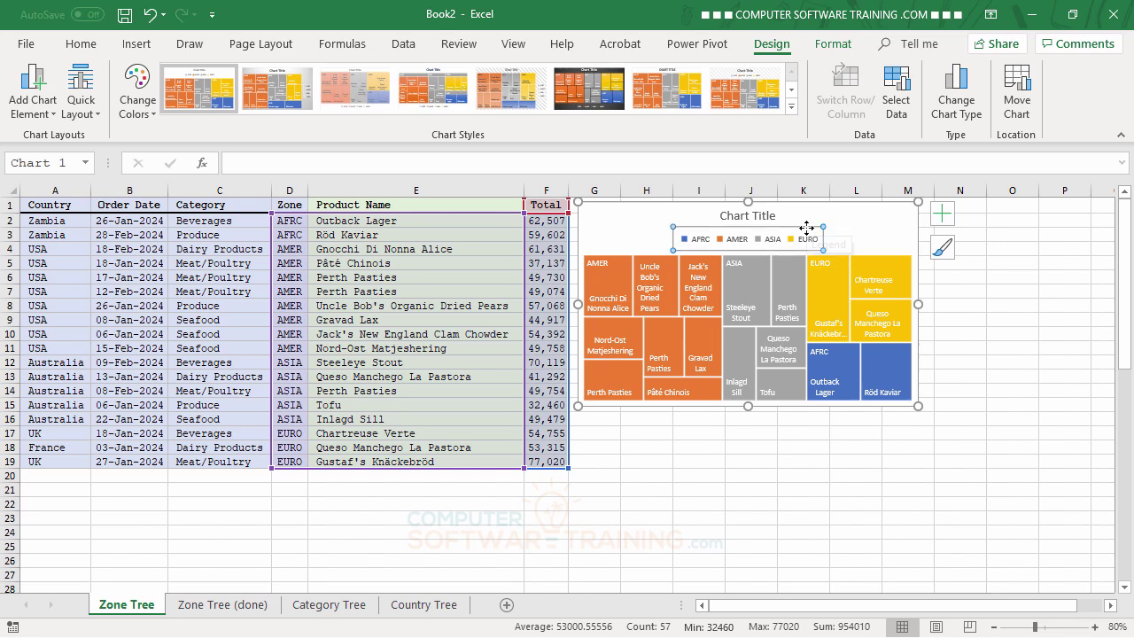
key("Delete")
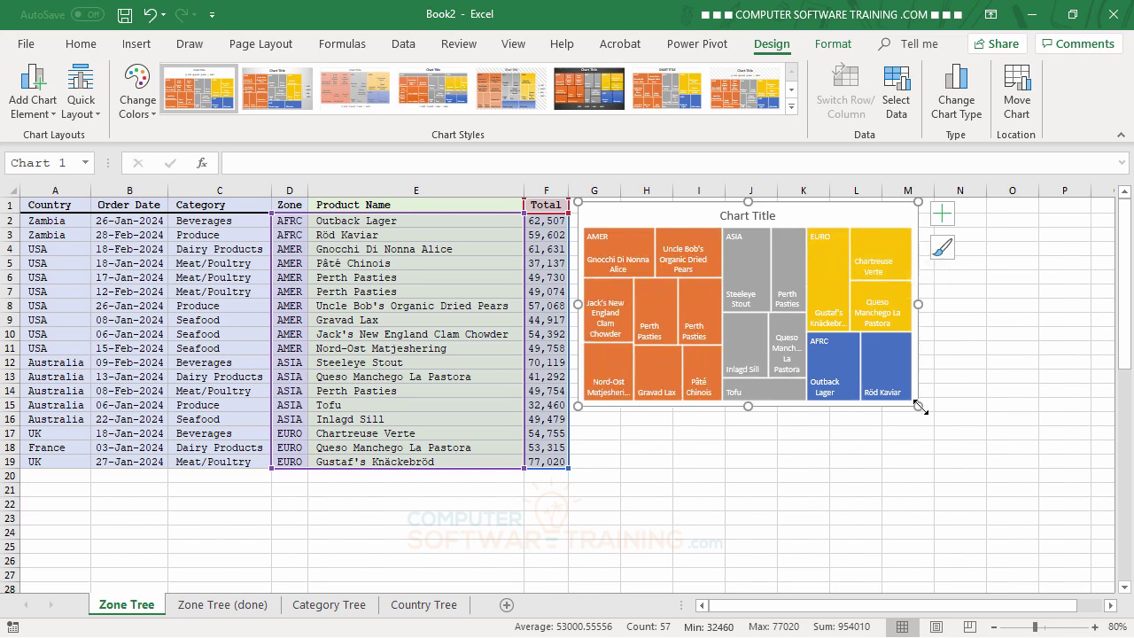
left_click_drag(918, 406, 1097, 466)
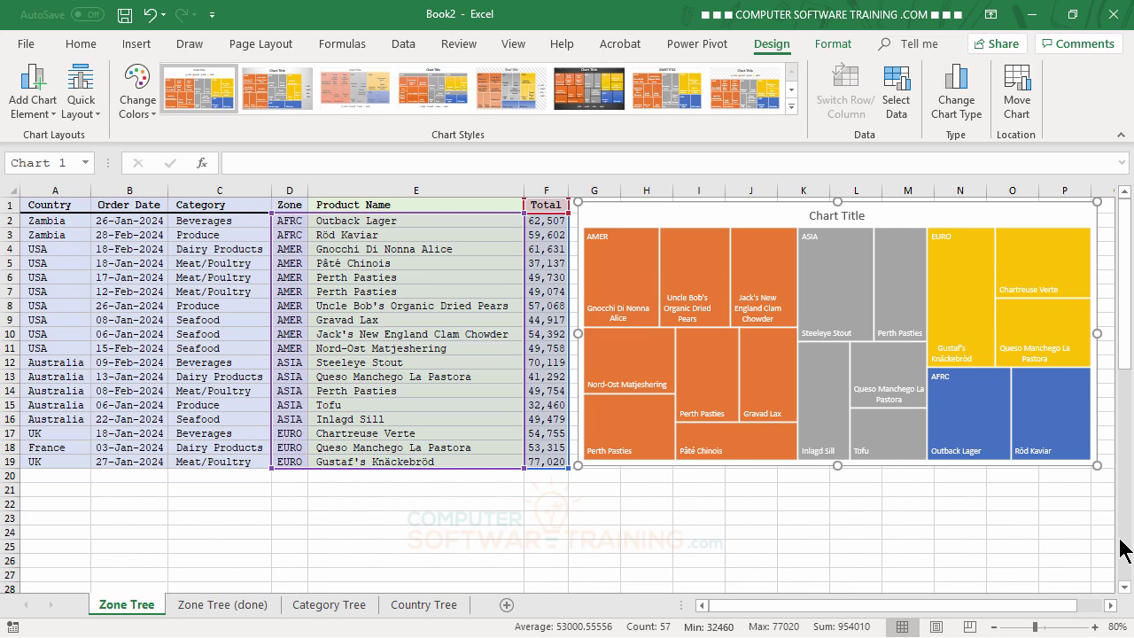
- Change the treemap's chart title to "World Sales by Zone"
left_click(825, 222)
mouse_move(884, 453)
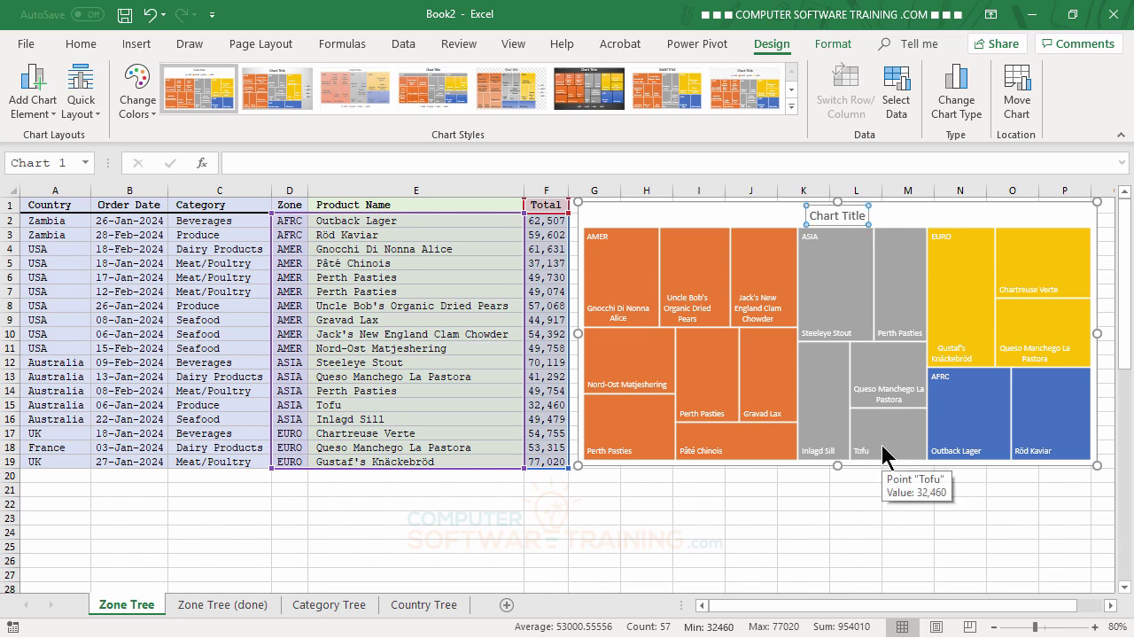
type("World Sales by Zone")
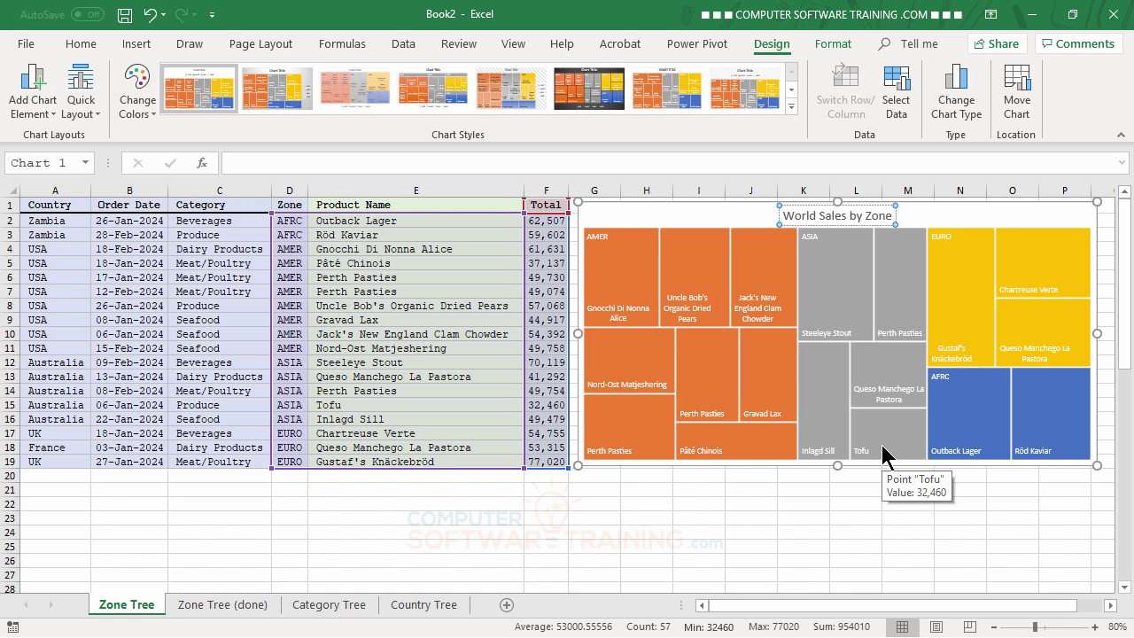
left_click(745, 542)
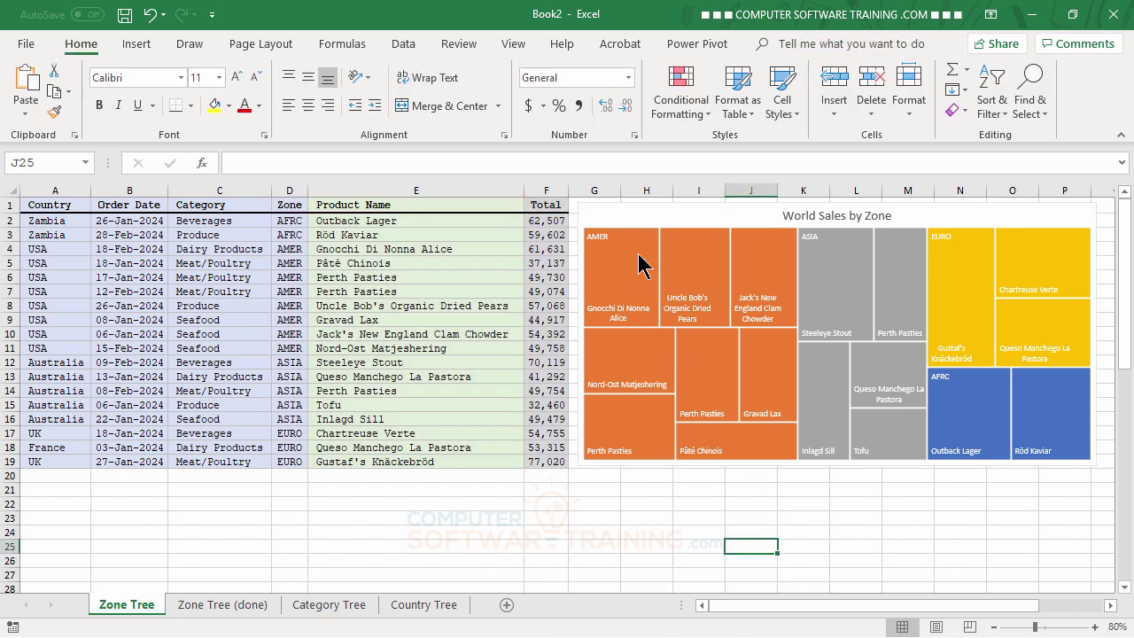
- Add the value to the treemap's data labels alongside the category name, keeping the comma separator
mouse_move(640, 264)
mouse_move(621, 313)
left_click(697, 266)
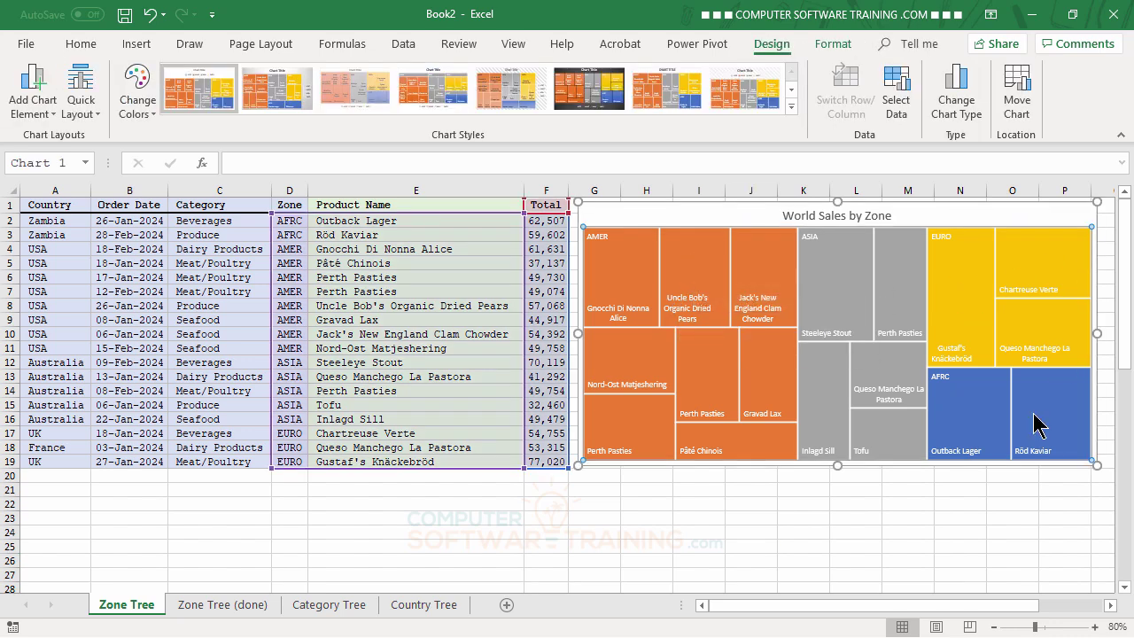
left_click(1109, 606)
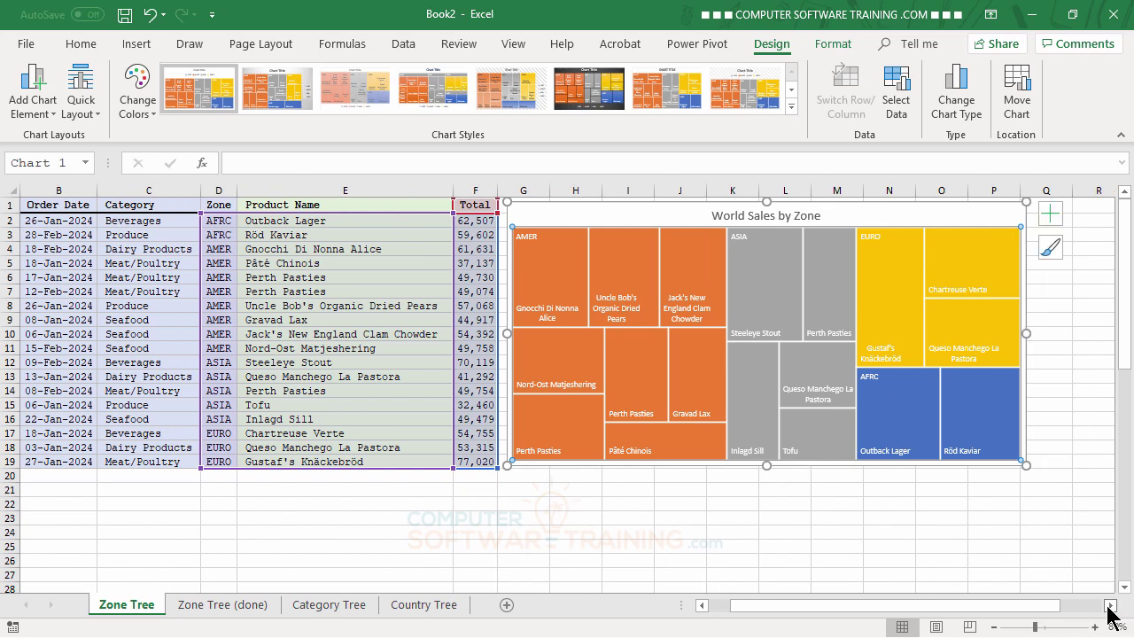
left_click(1045, 211)
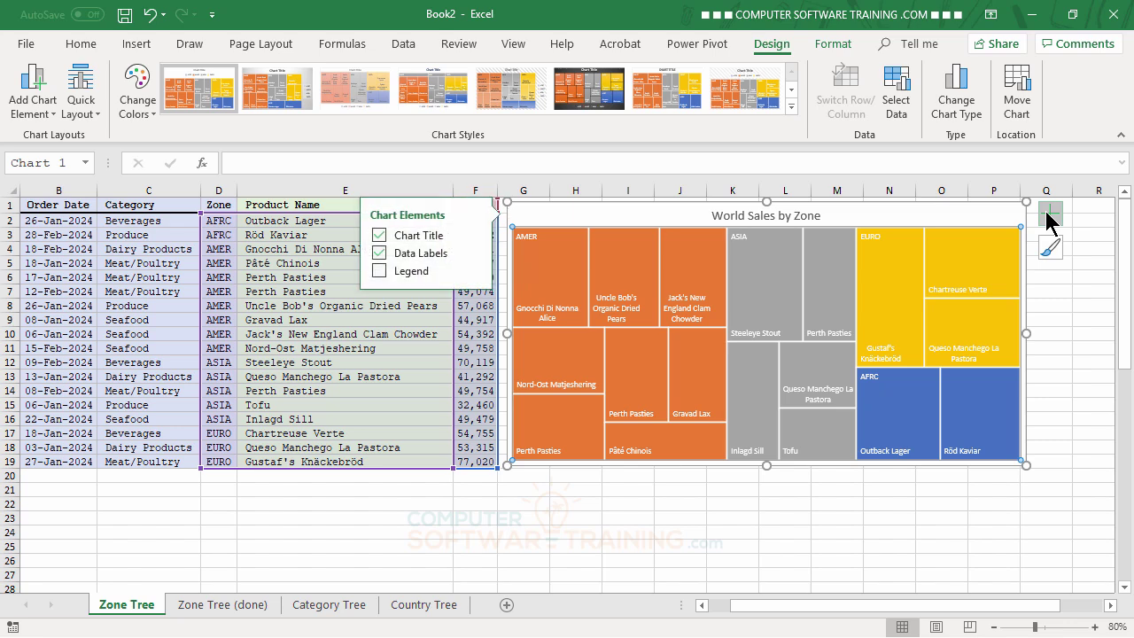
left_click(474, 252)
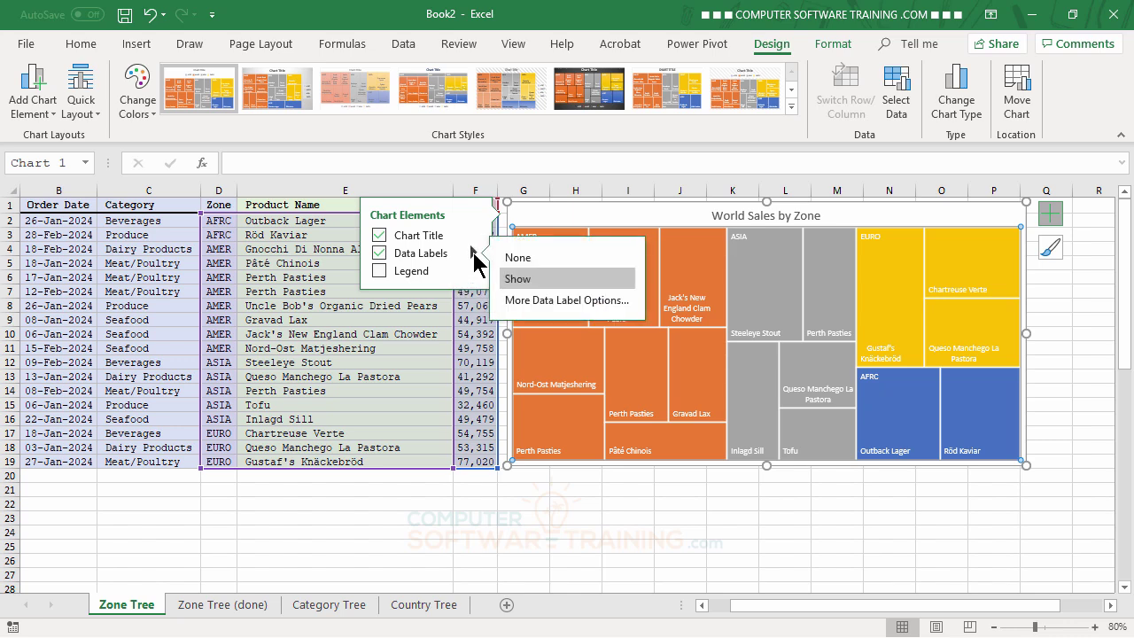
left_click(528, 301)
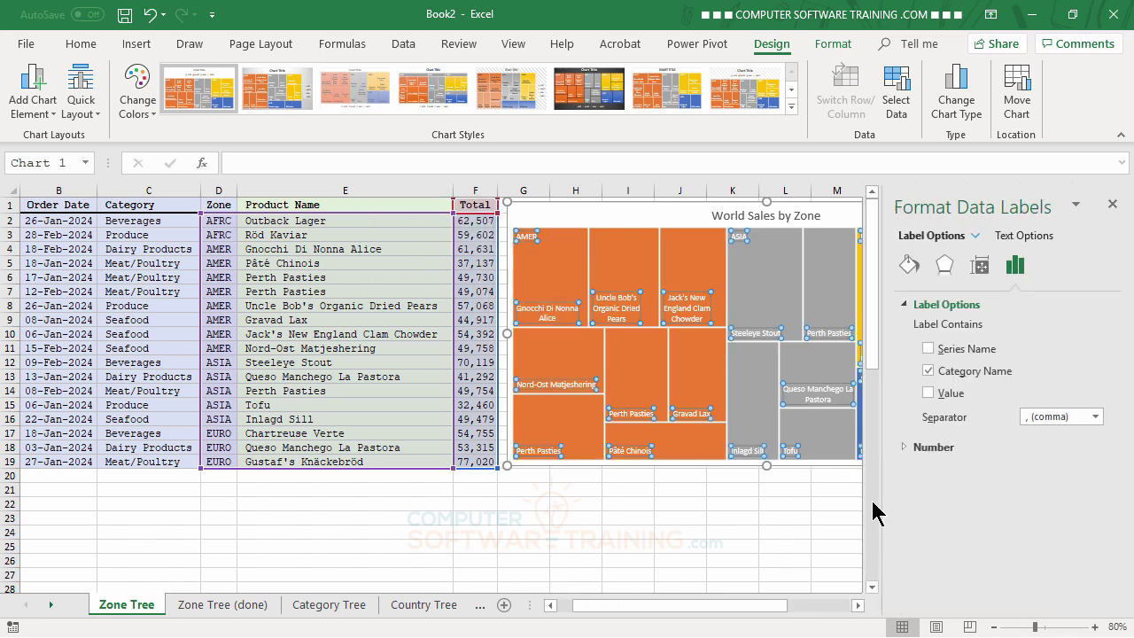
left_click(928, 396)
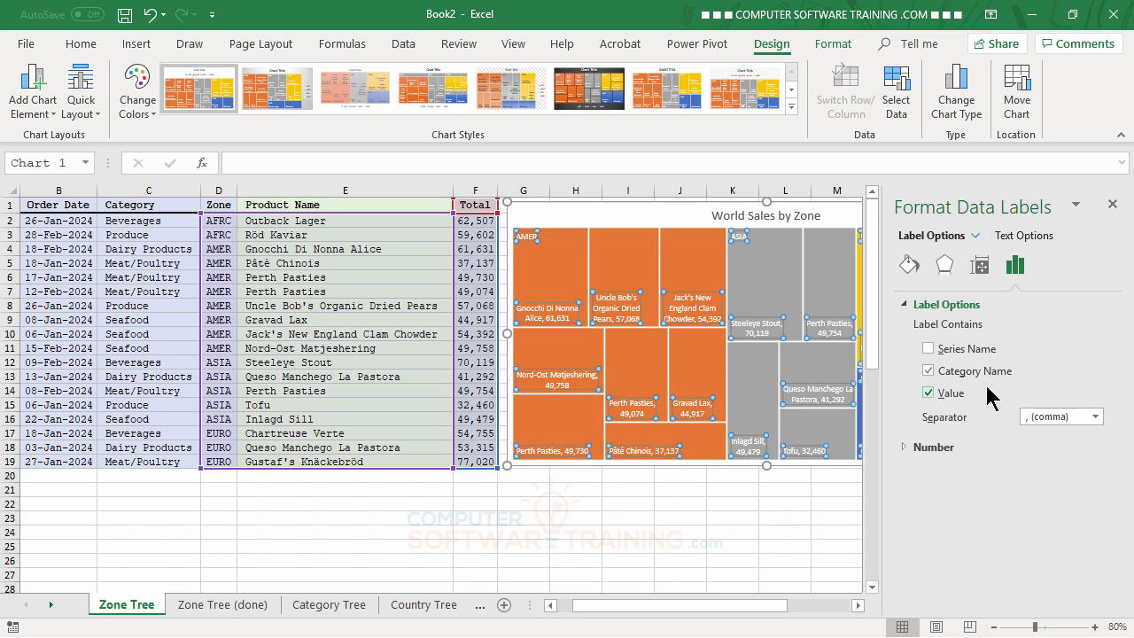
left_click(1112, 206)
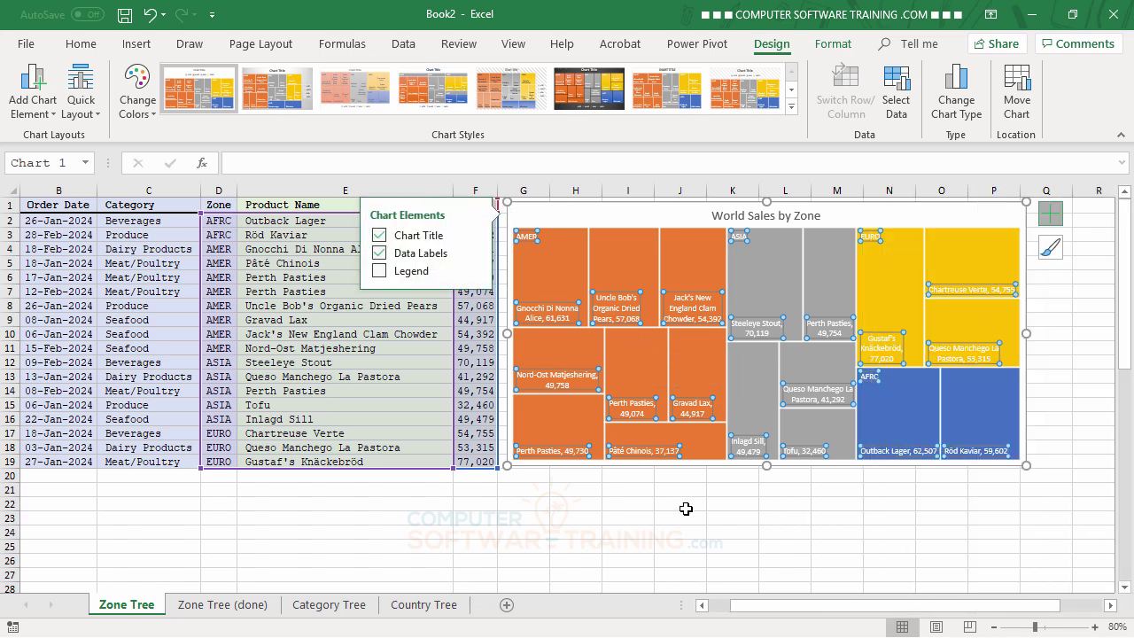
left_click(659, 494)
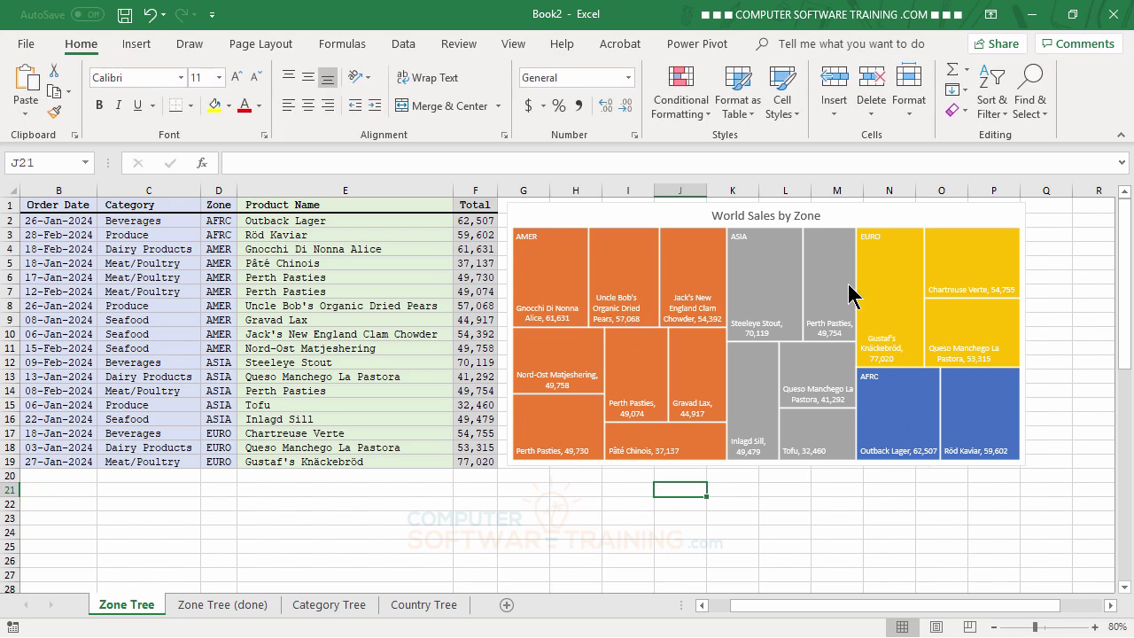
- Make all of the treemap's data labels bold and set their font color to a dark grey shade of black
left_click(620, 317)
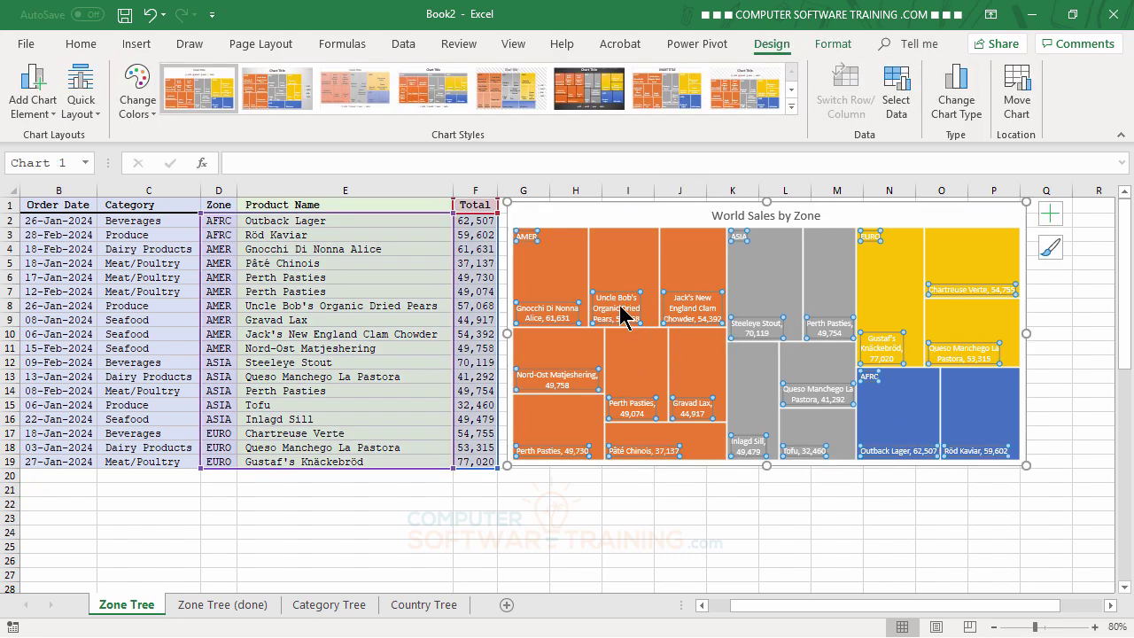
left_click(81, 44)
left_click(99, 105)
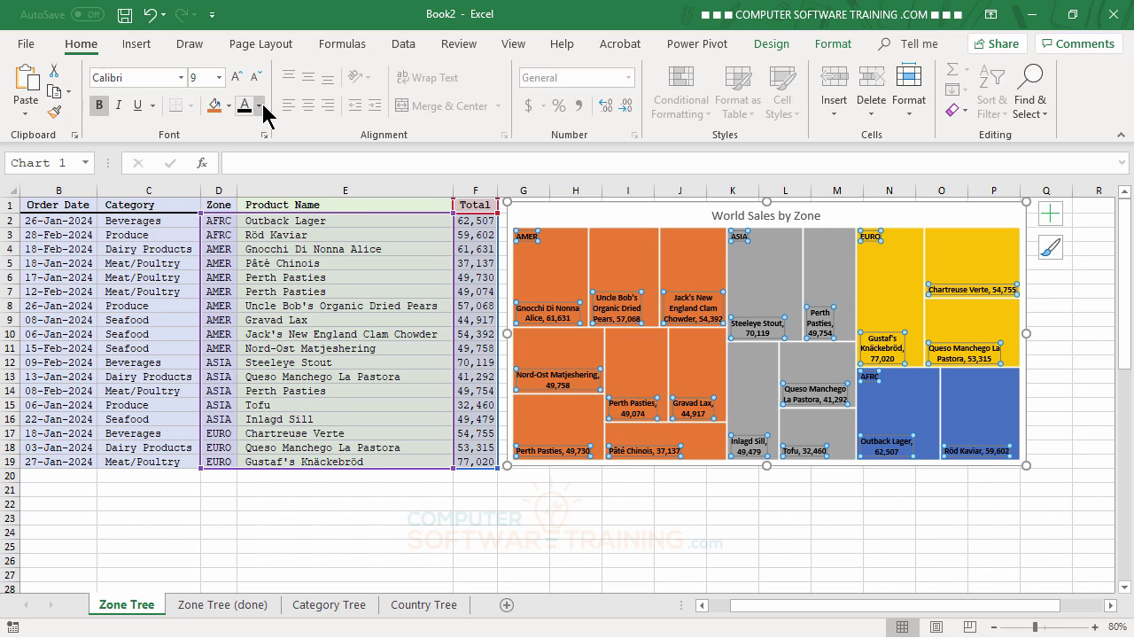
left_click(259, 106)
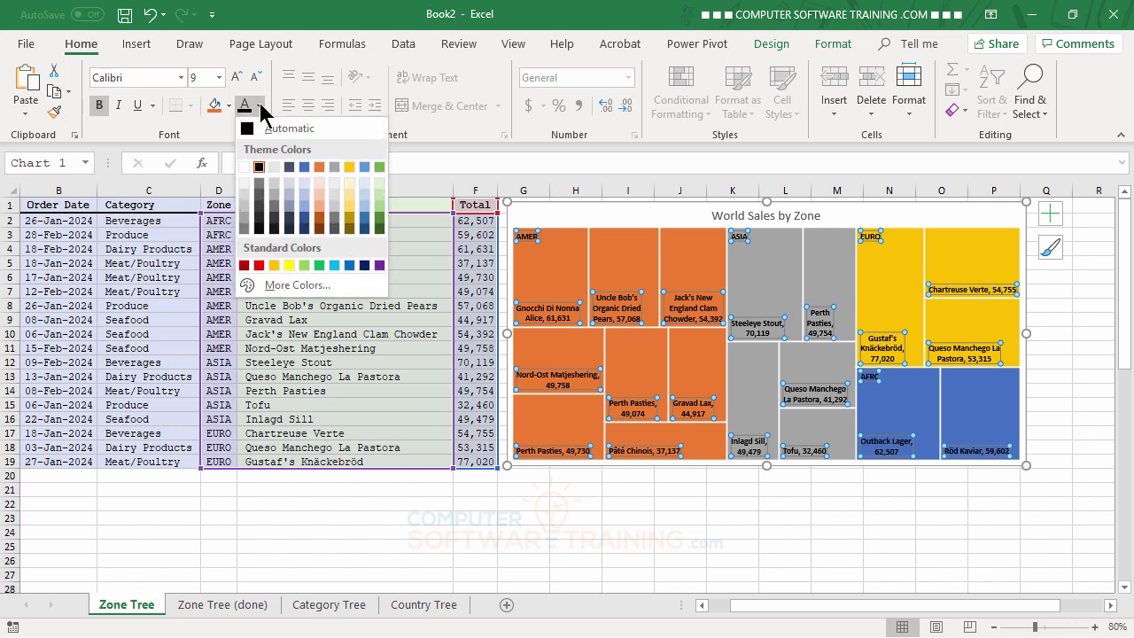
left_click(263, 220)
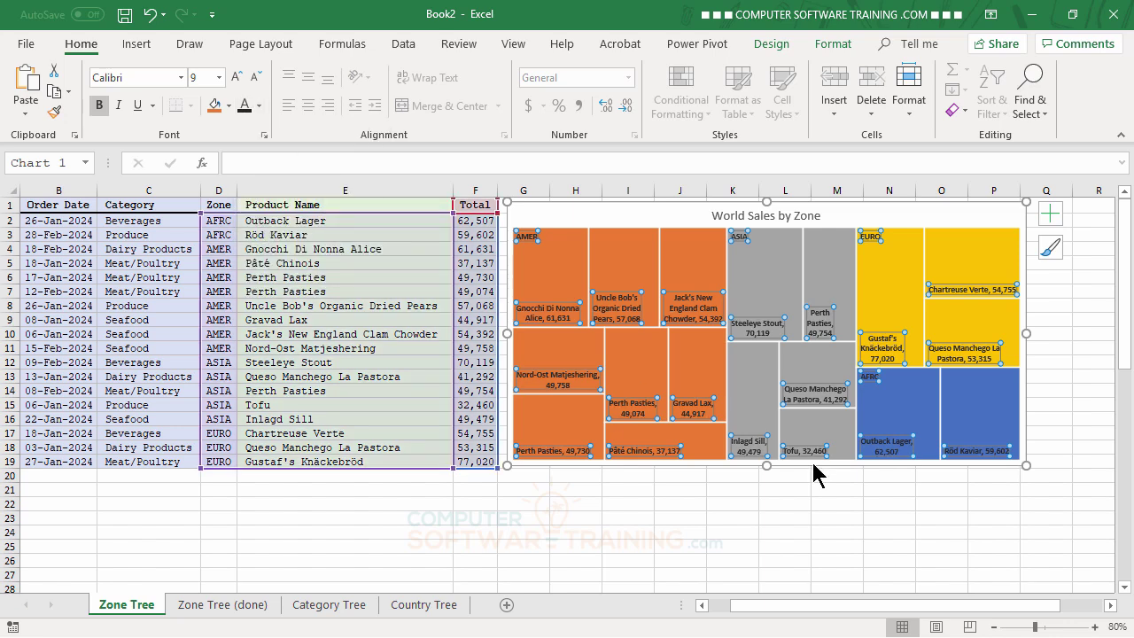
left_click(733, 507)
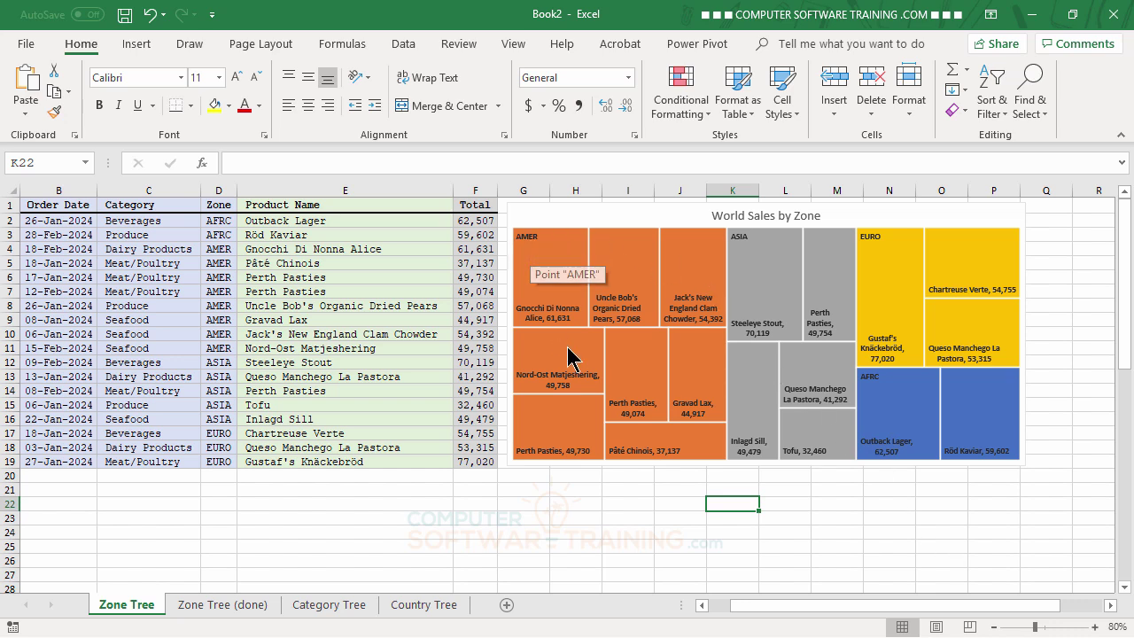
- Set only the AMER zone label in the treemap to font size 11 and white font color
left_click(530, 246)
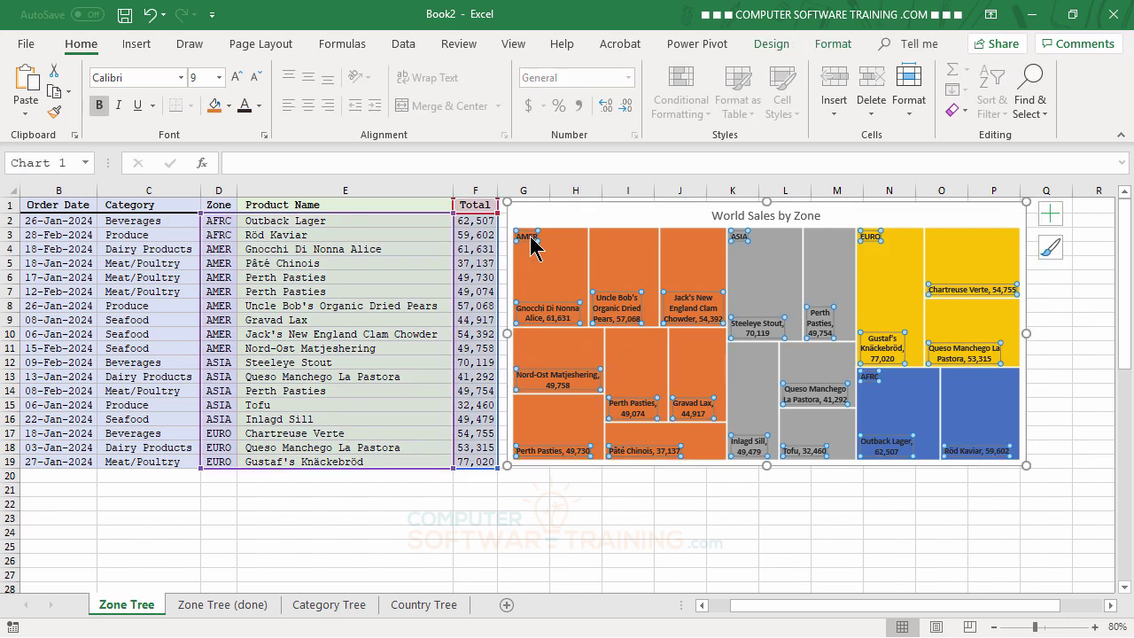
mouse_move(780, 437)
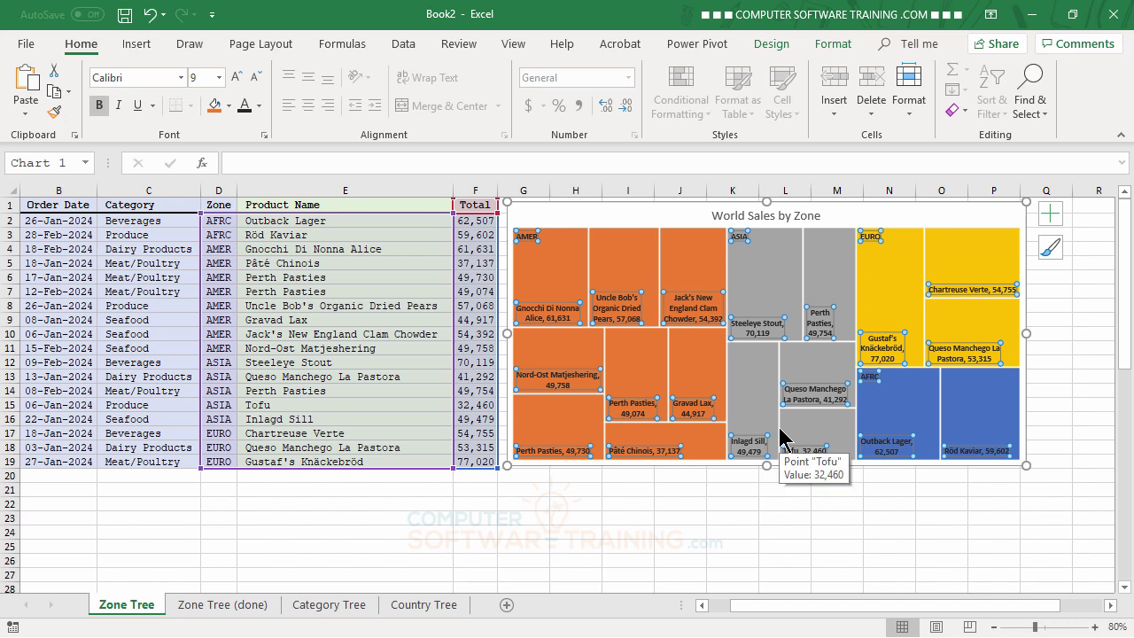
left_click(739, 236)
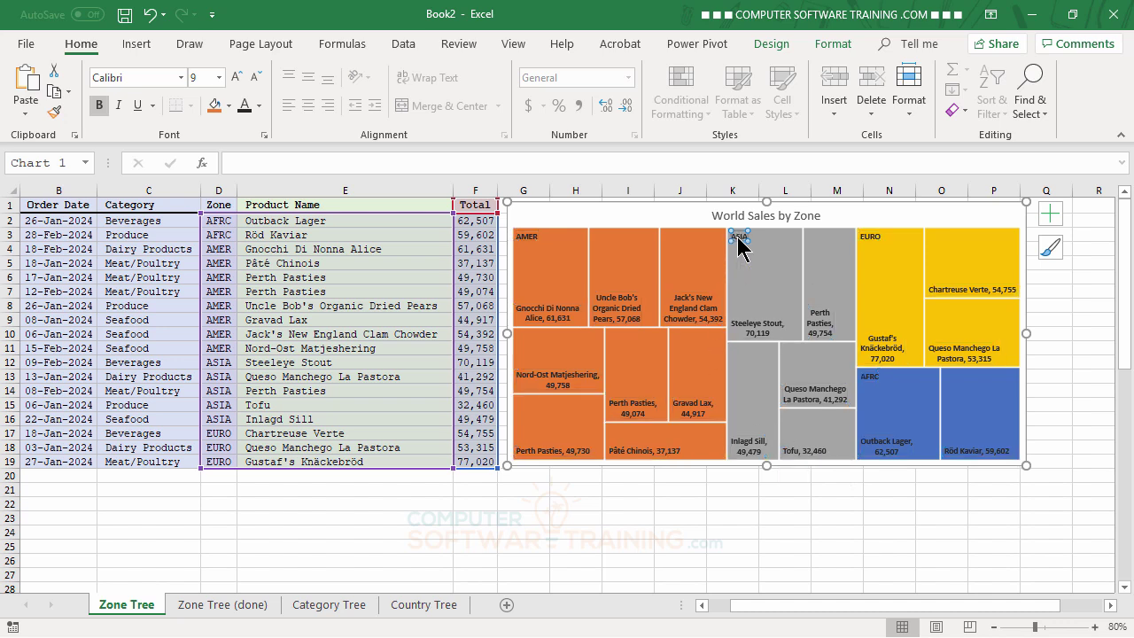
left_click(526, 237)
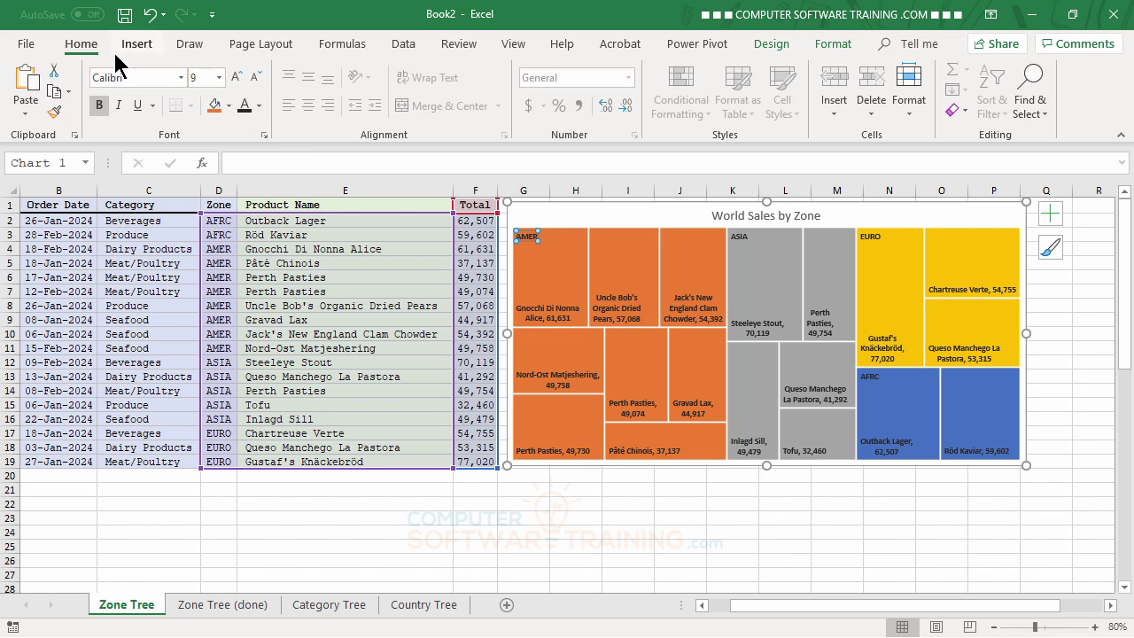
left_click(235, 78)
left_click(236, 78)
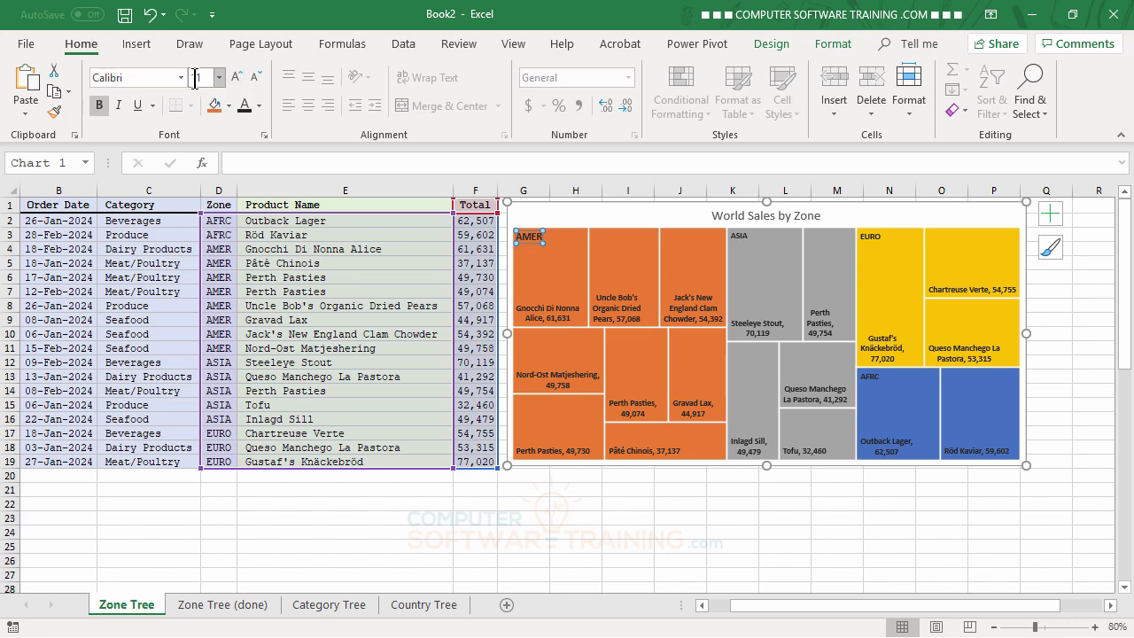
left_click(258, 105)
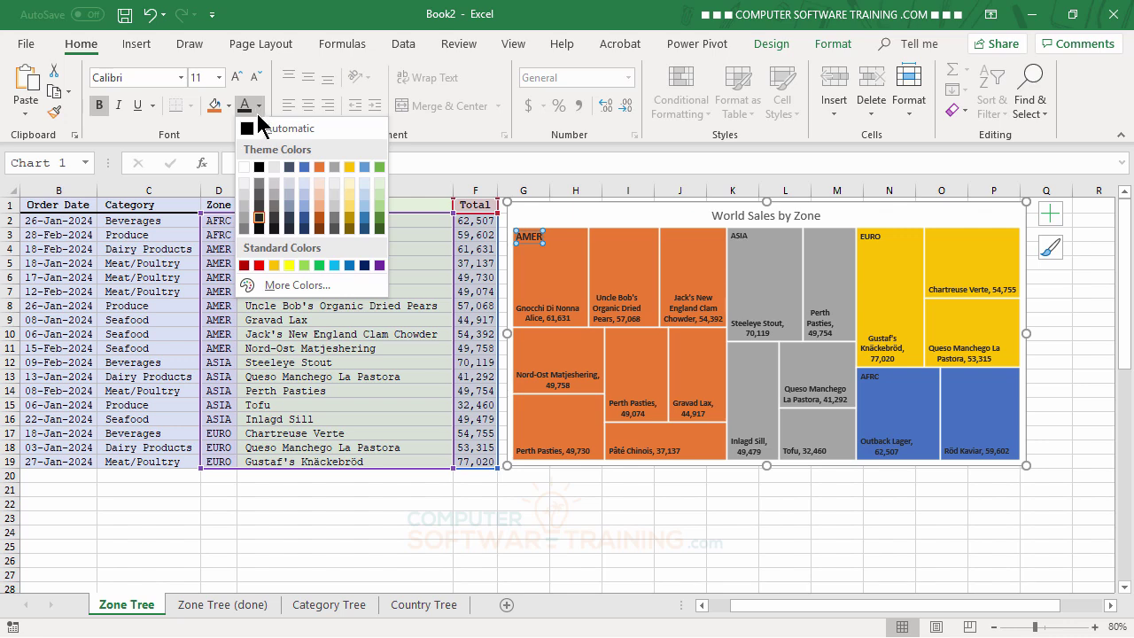
left_click(244, 183)
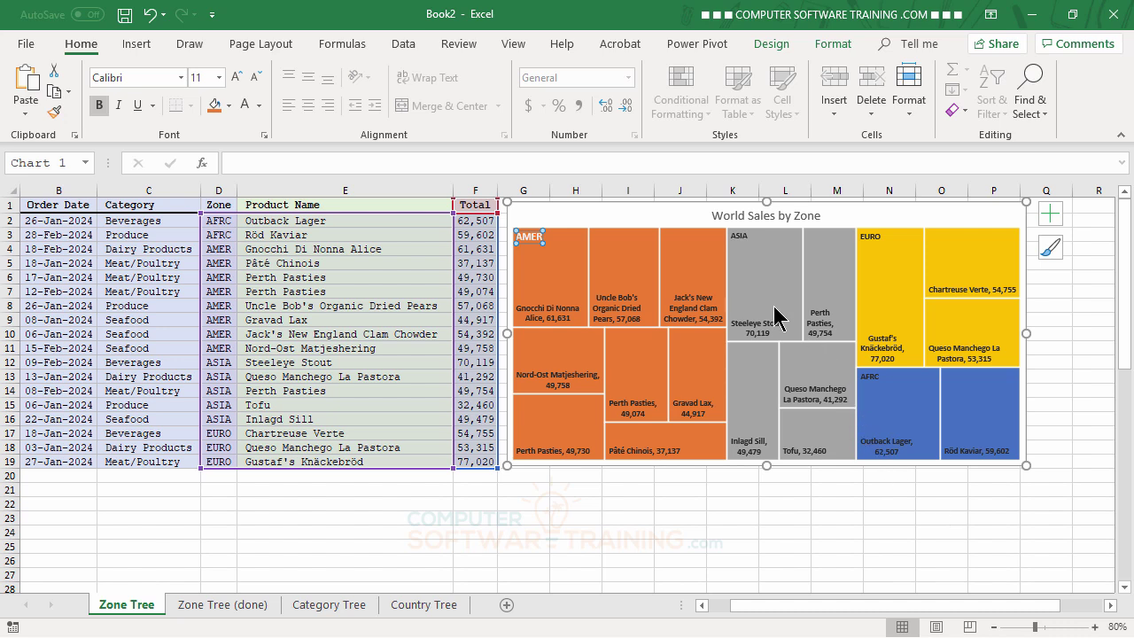
- Give the ASIA, EURO and AFRC zone labels the same font size 11 and white font color
left_click(739, 237)
left_click(237, 80)
left_click(243, 108)
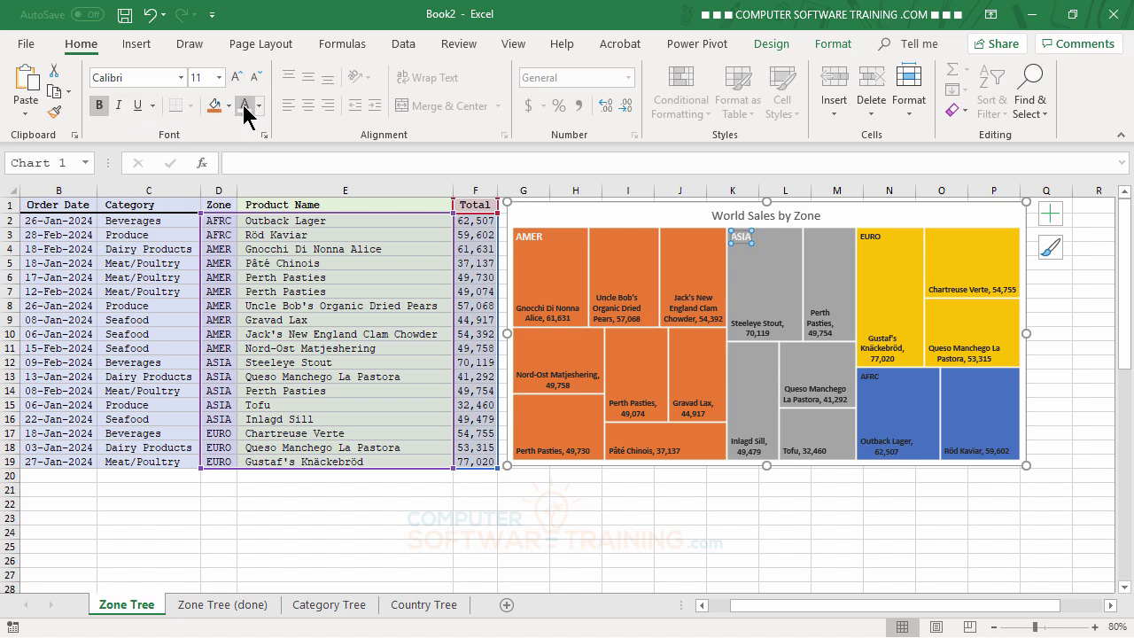
left_click(871, 238)
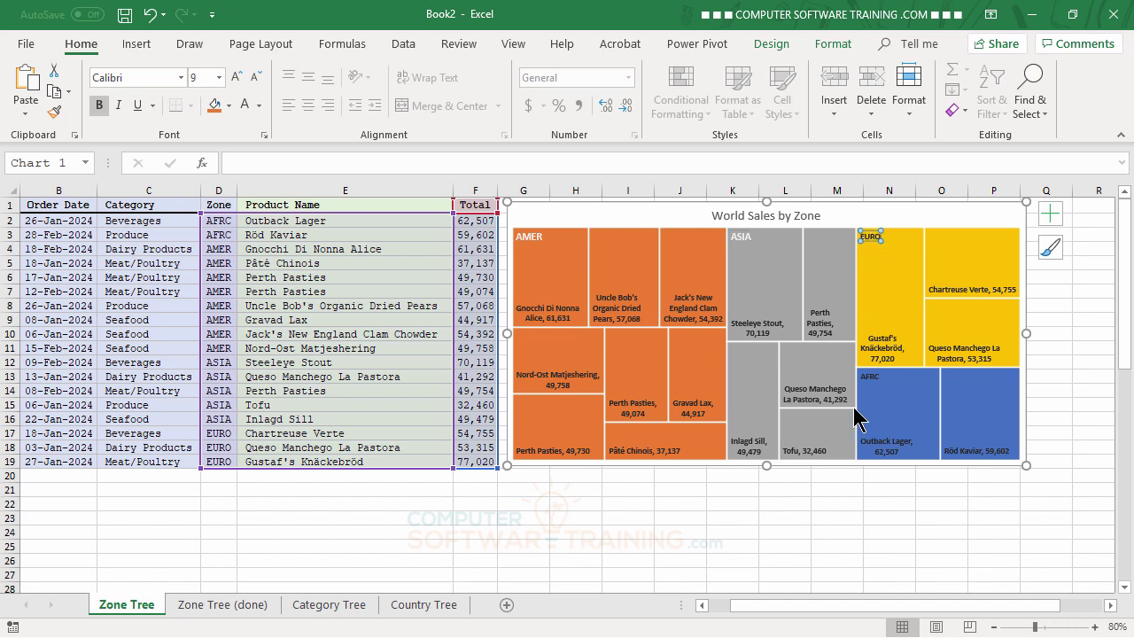
left_click(236, 77)
left_click(236, 77)
left_click(236, 77)
left_click(872, 379)
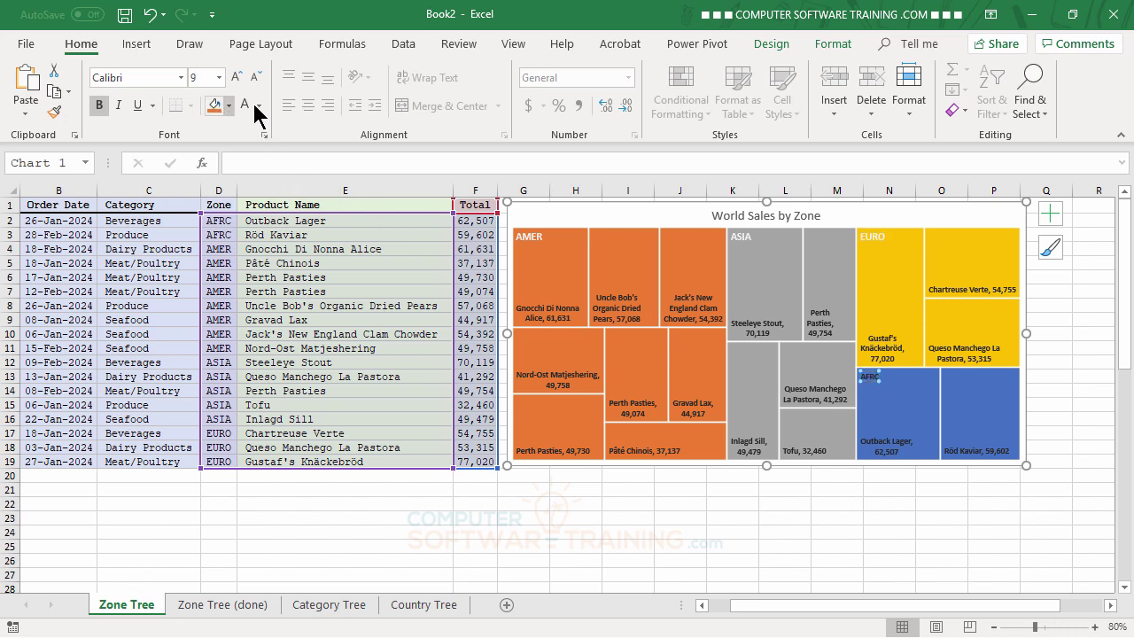
left_click(236, 77)
left_click(236, 77)
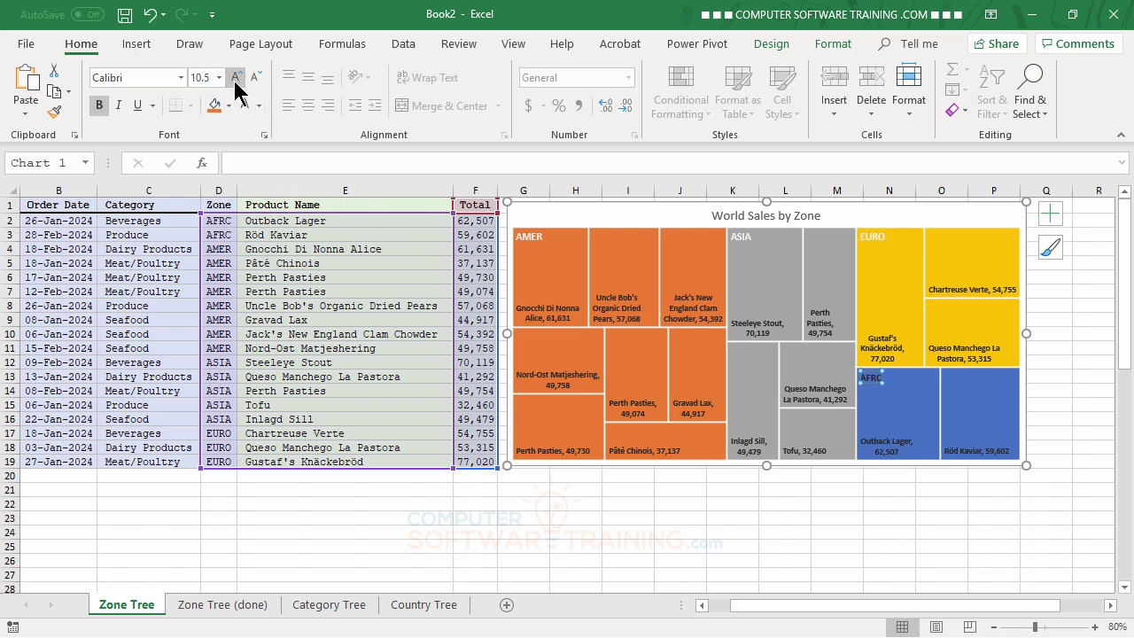
left_click(236, 78)
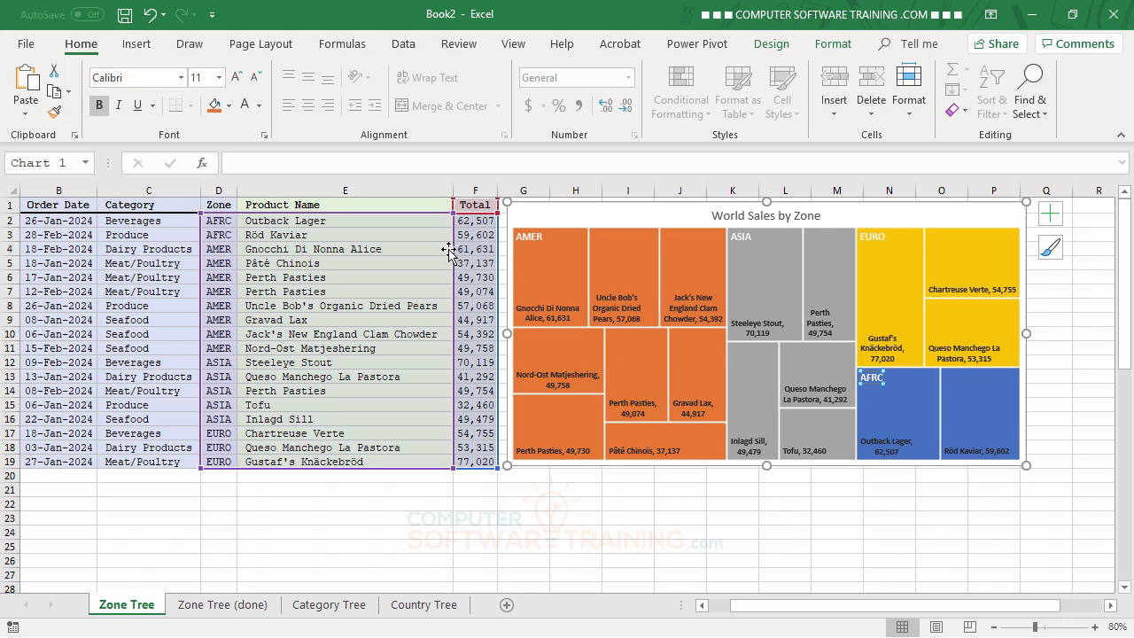
- Deselect the chart and examine the formulas behind the values in the Total column, such as F3 and F5
left_click(395, 249)
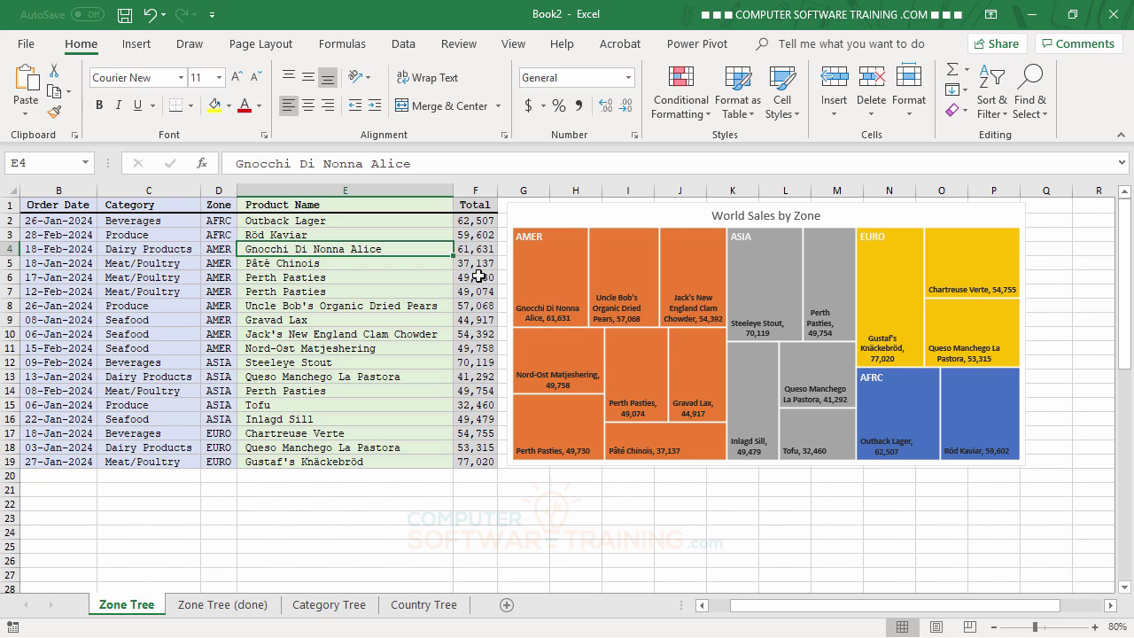
left_click(469, 236)
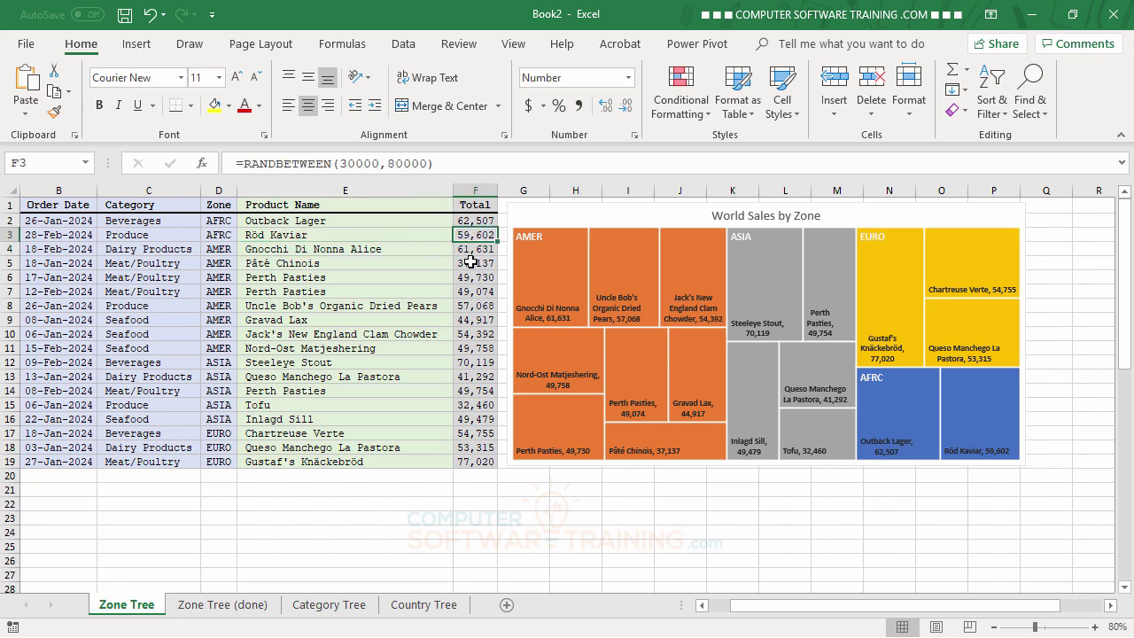
left_click(471, 264)
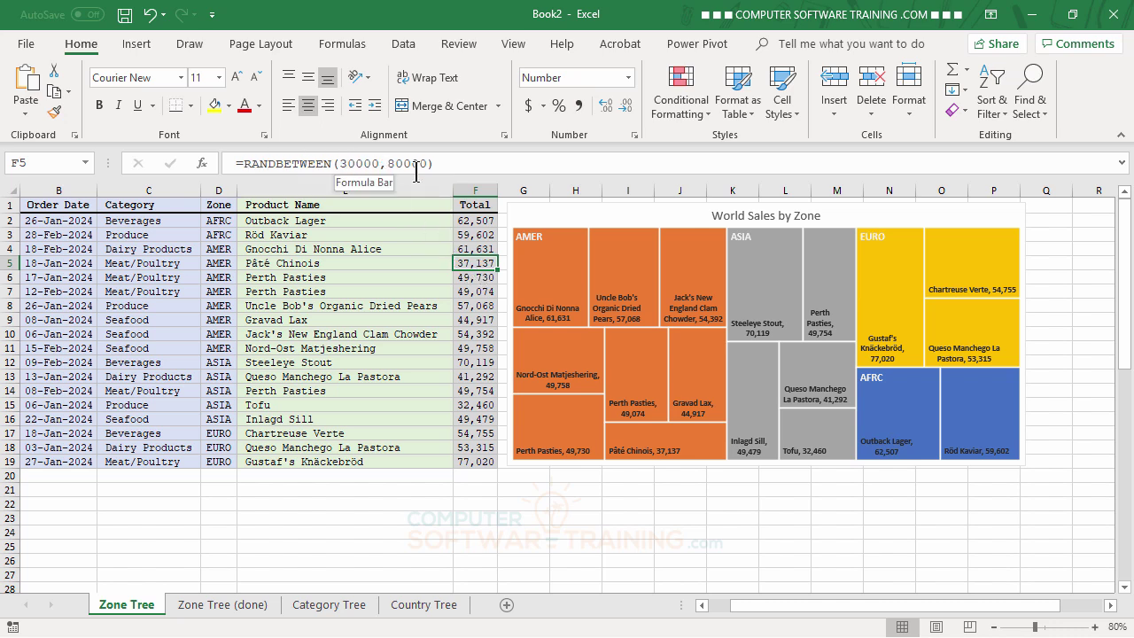
- Recalculate the worksheet repeatedly to refresh the random totals and the treemap, finishing with cell F3 selected
left_click(410, 249)
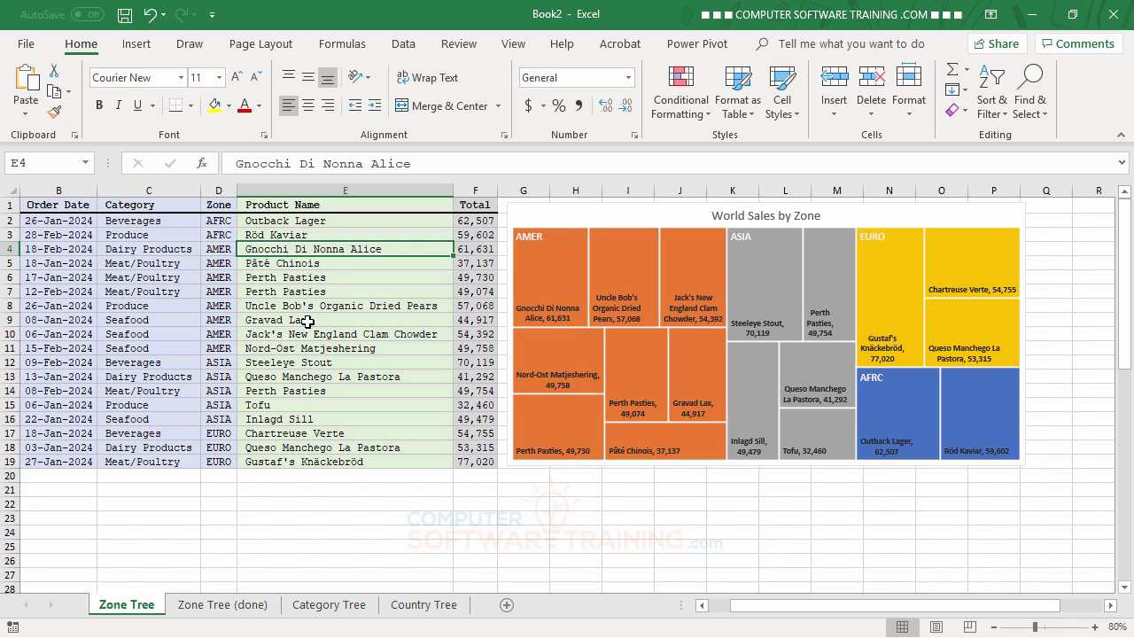
key("F9")
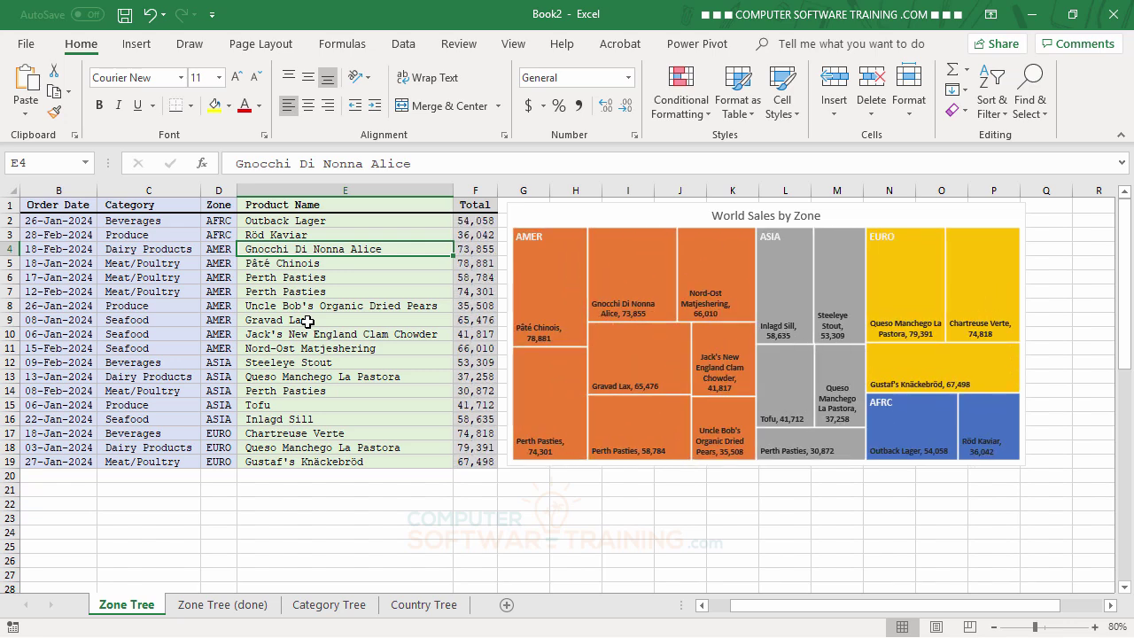
key("F9")
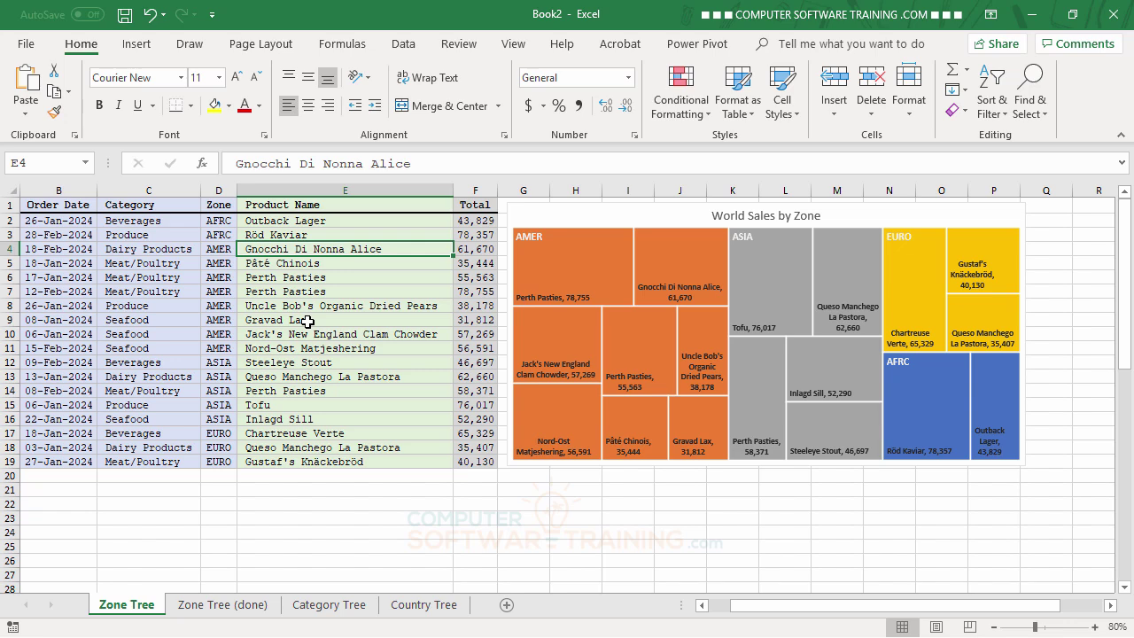
key("F9")
key("F9")
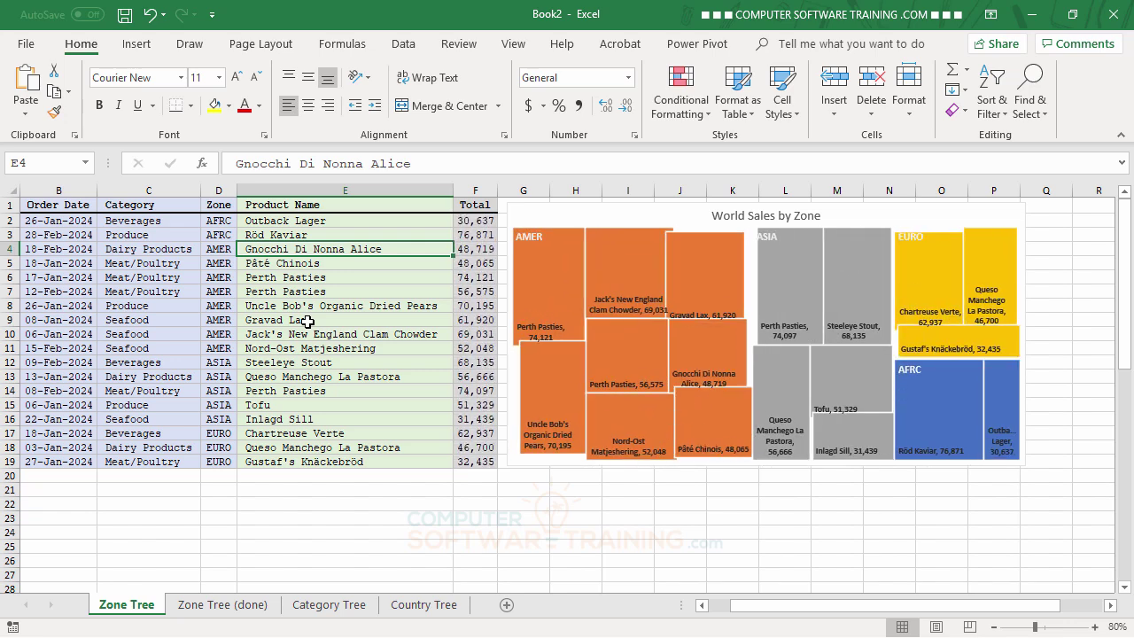
key("F9")
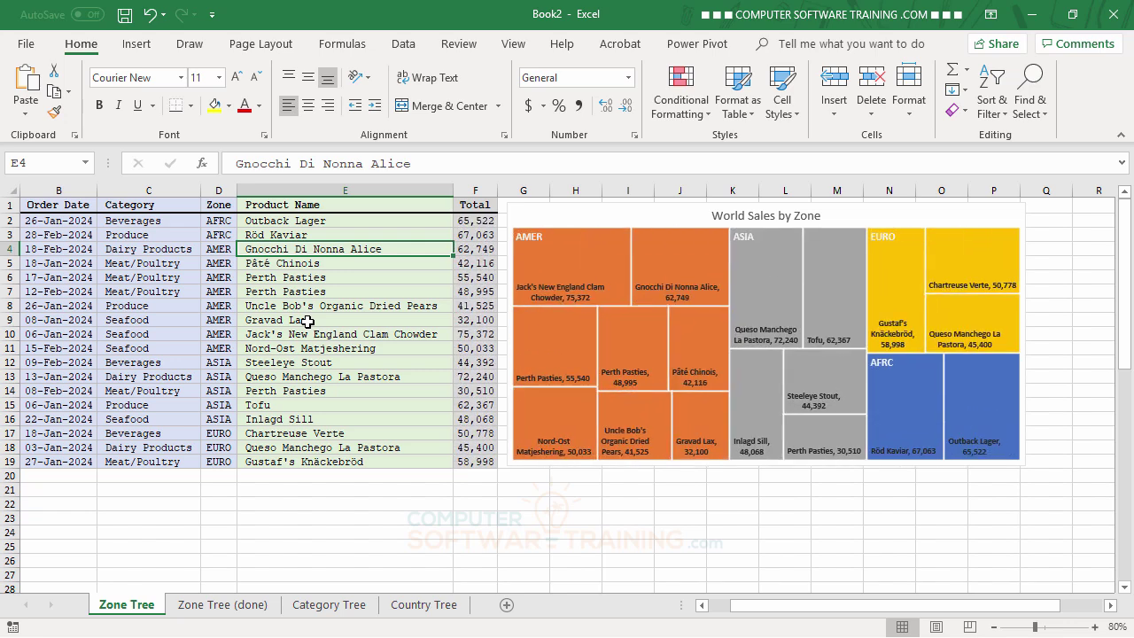
key("F9")
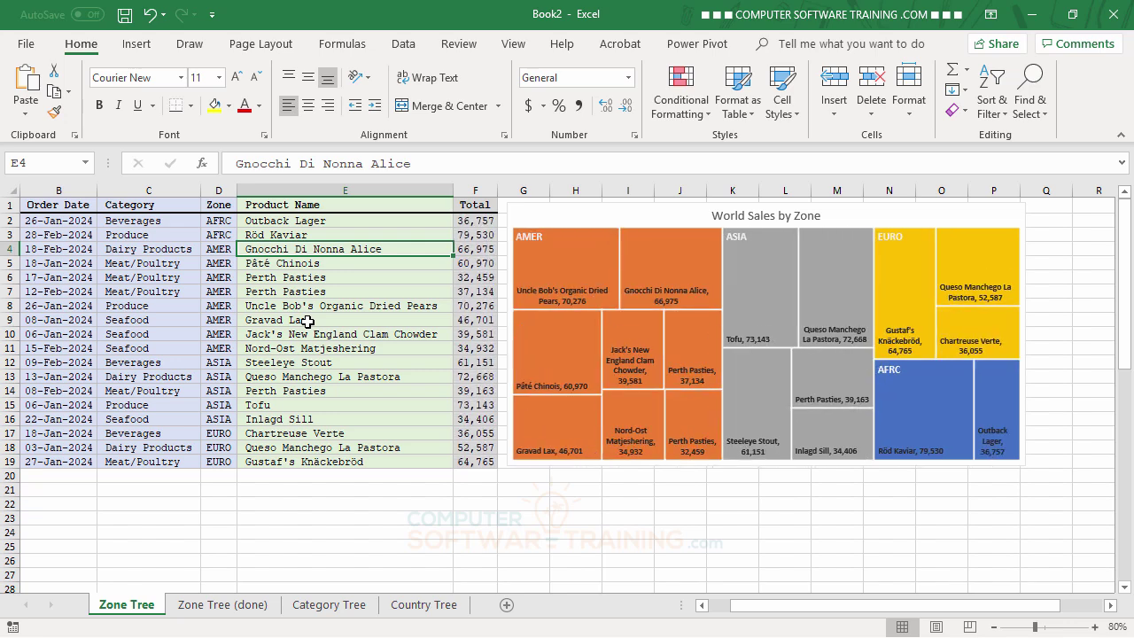
key("F9")
key("F9")
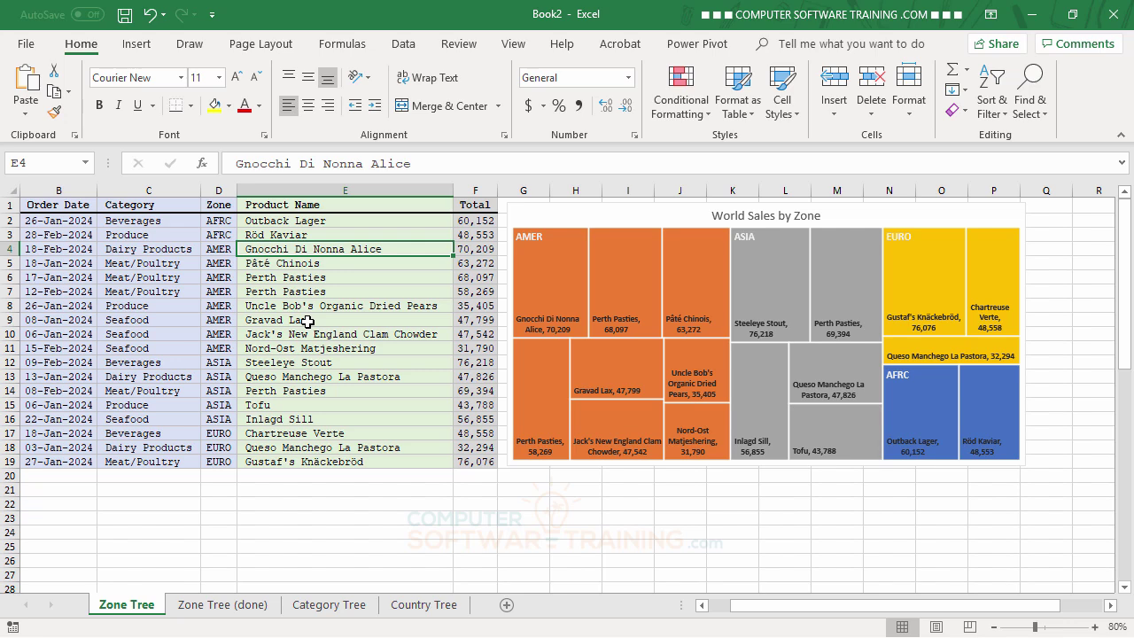
key("F9")
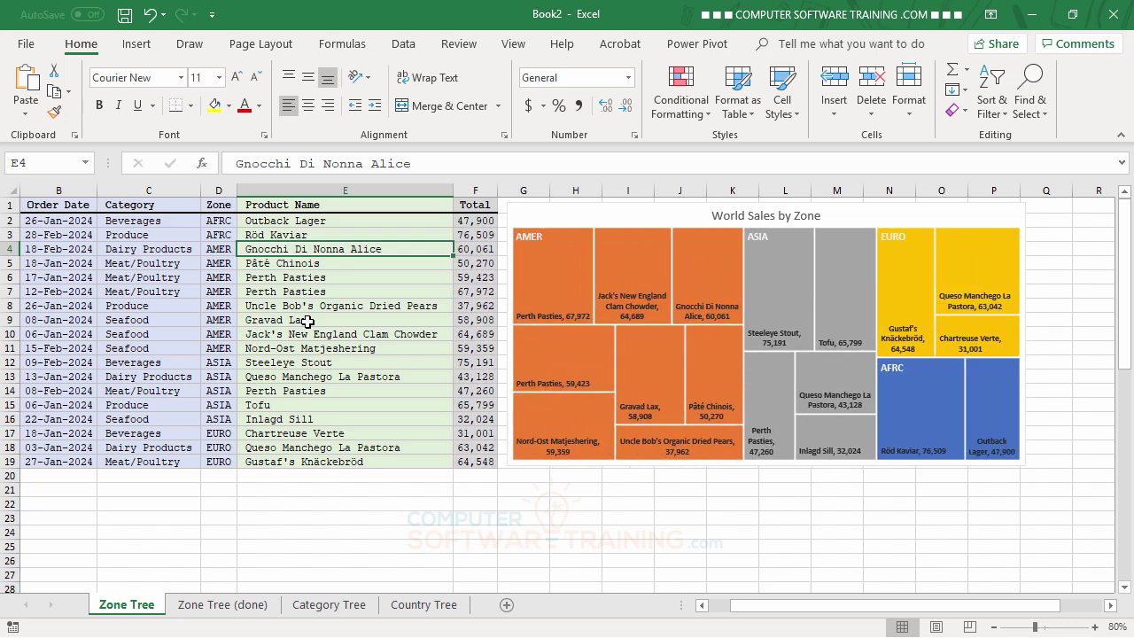
key("F9")
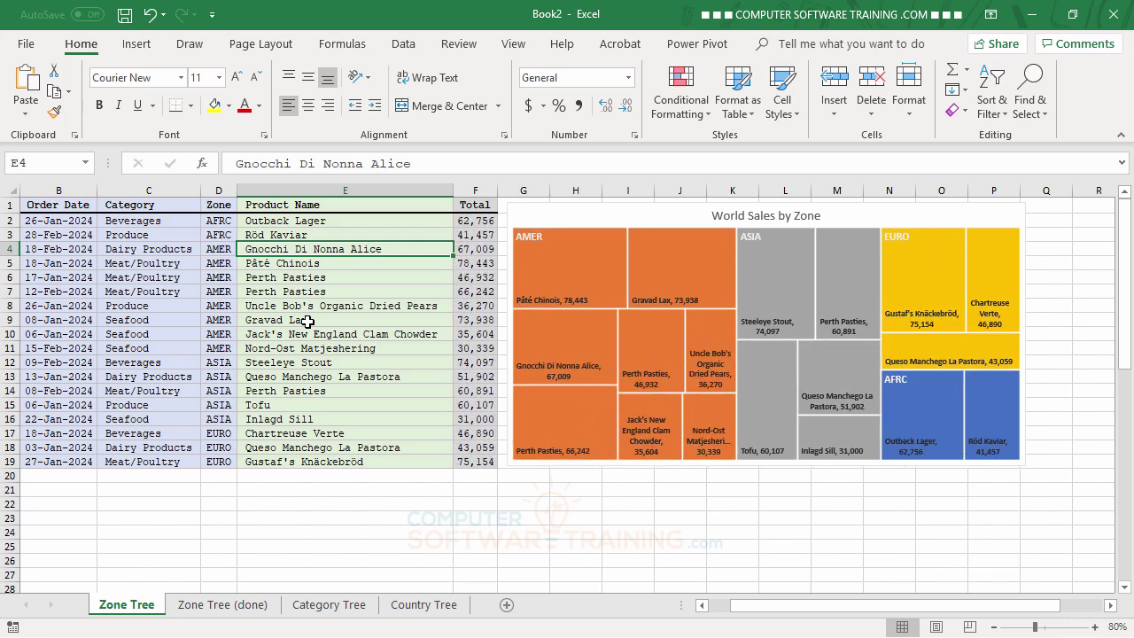
key("Up")
key("Right")
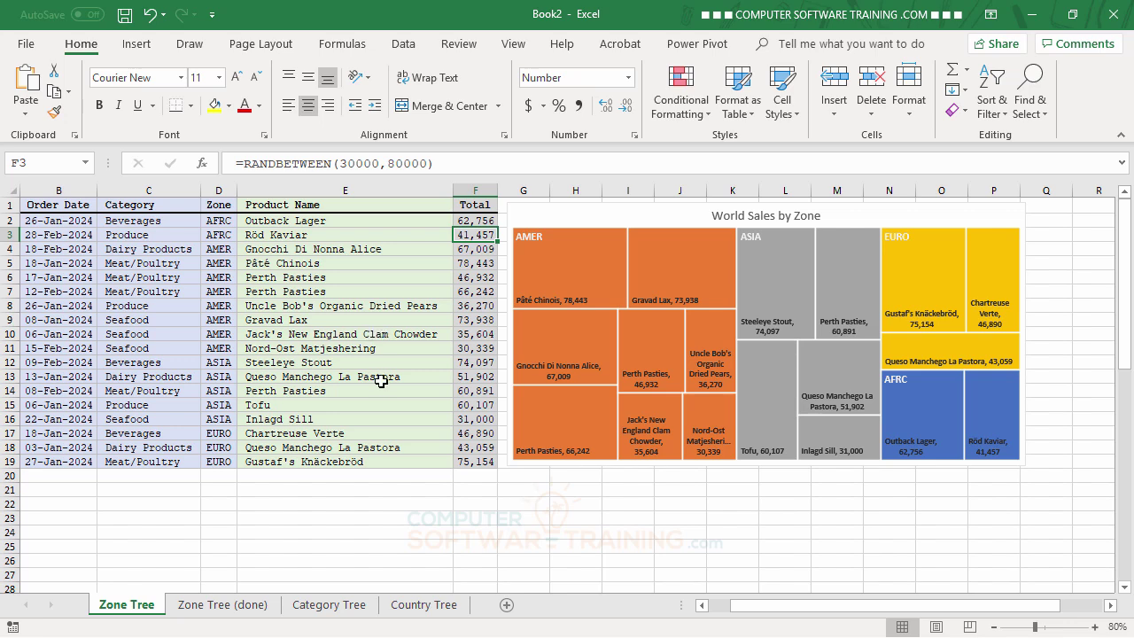
- On the Category Tree sheet, sort the sales table by Category in ascending order
left_click(348, 608)
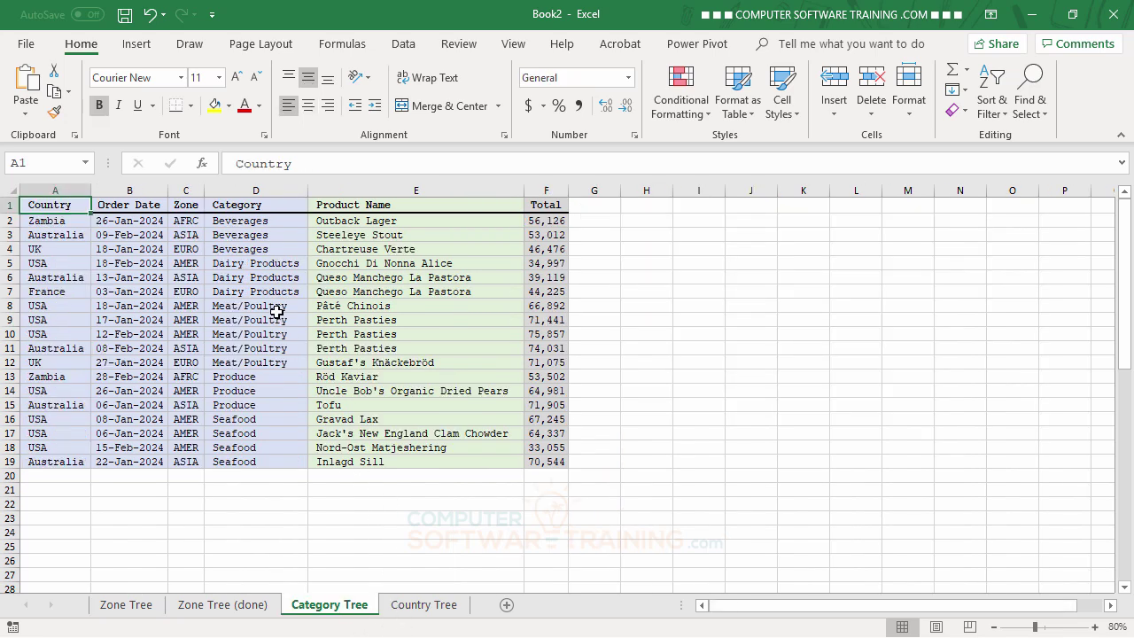
left_click(250, 248)
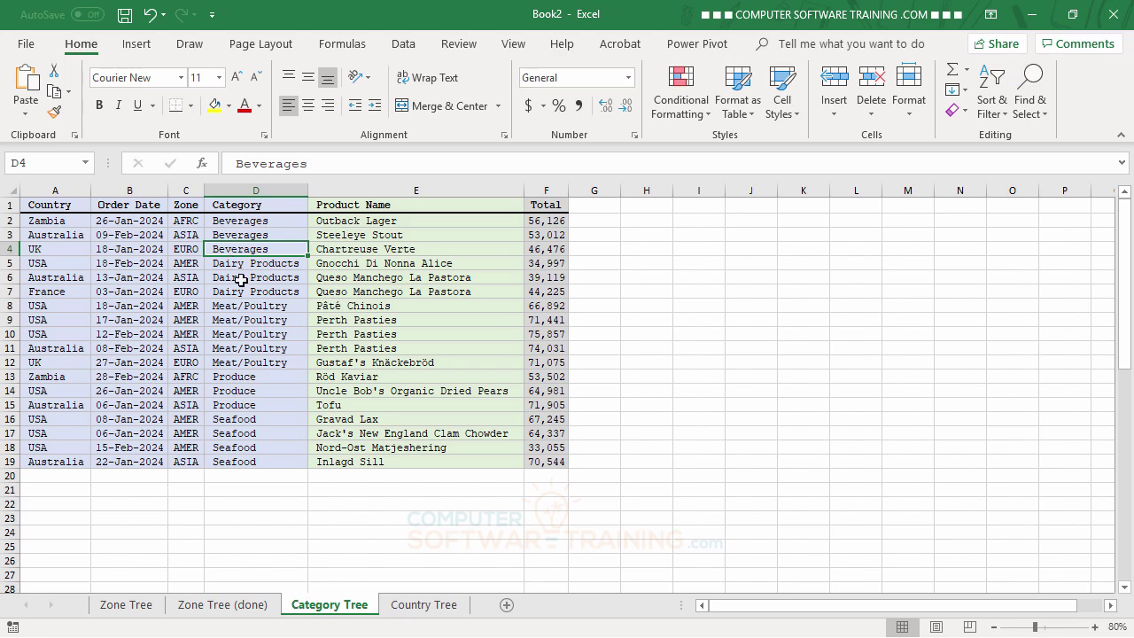
left_click(239, 266)
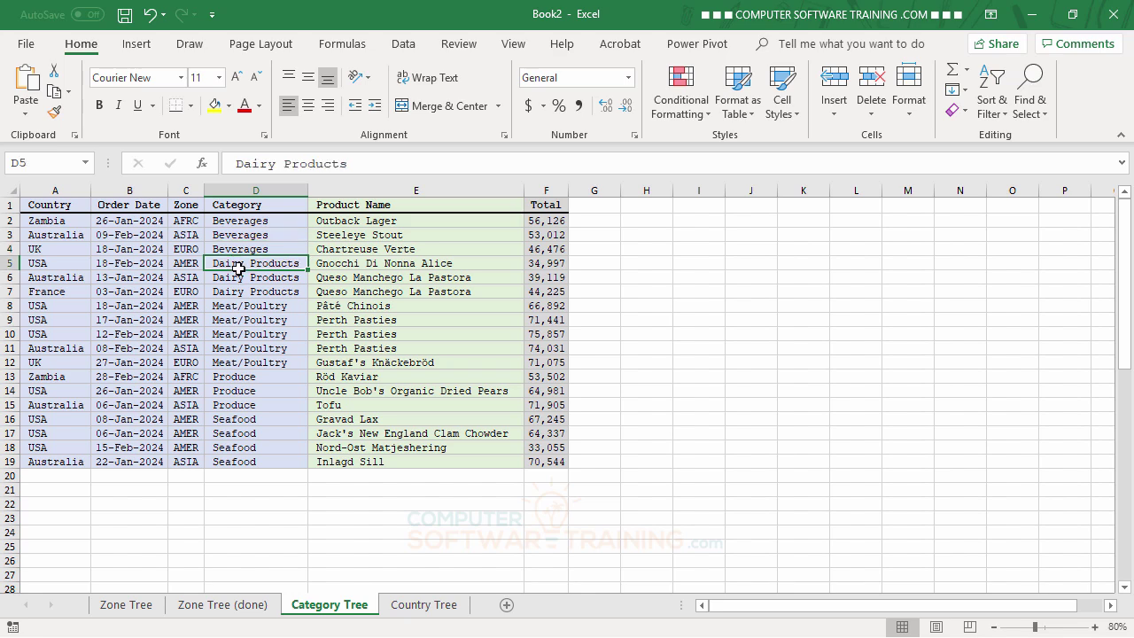
left_click(405, 45)
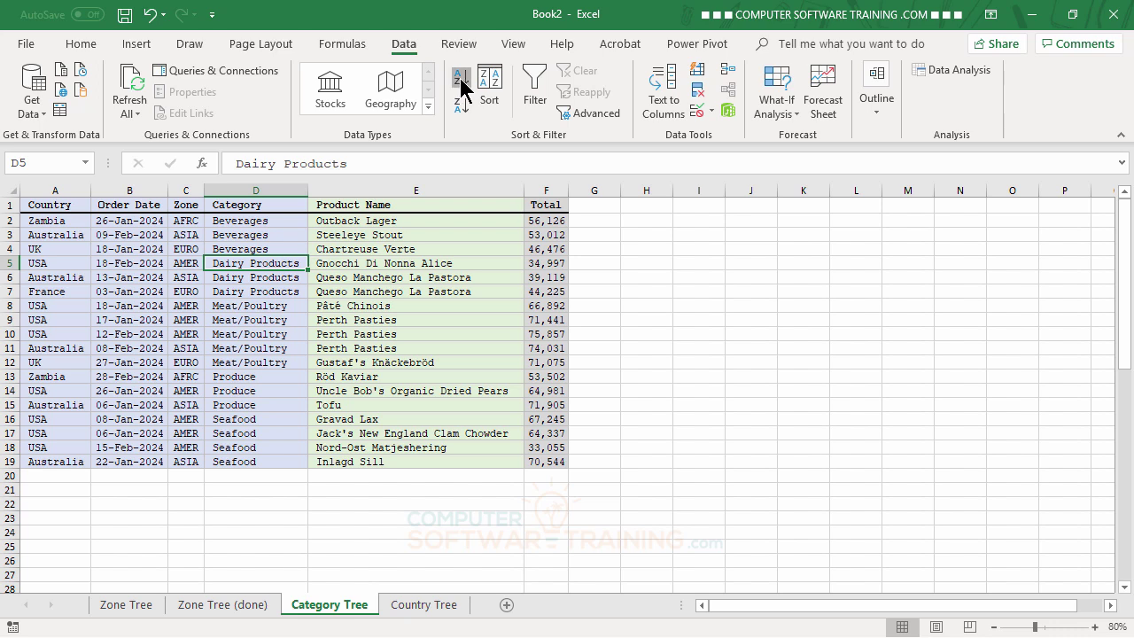
left_click(461, 82)
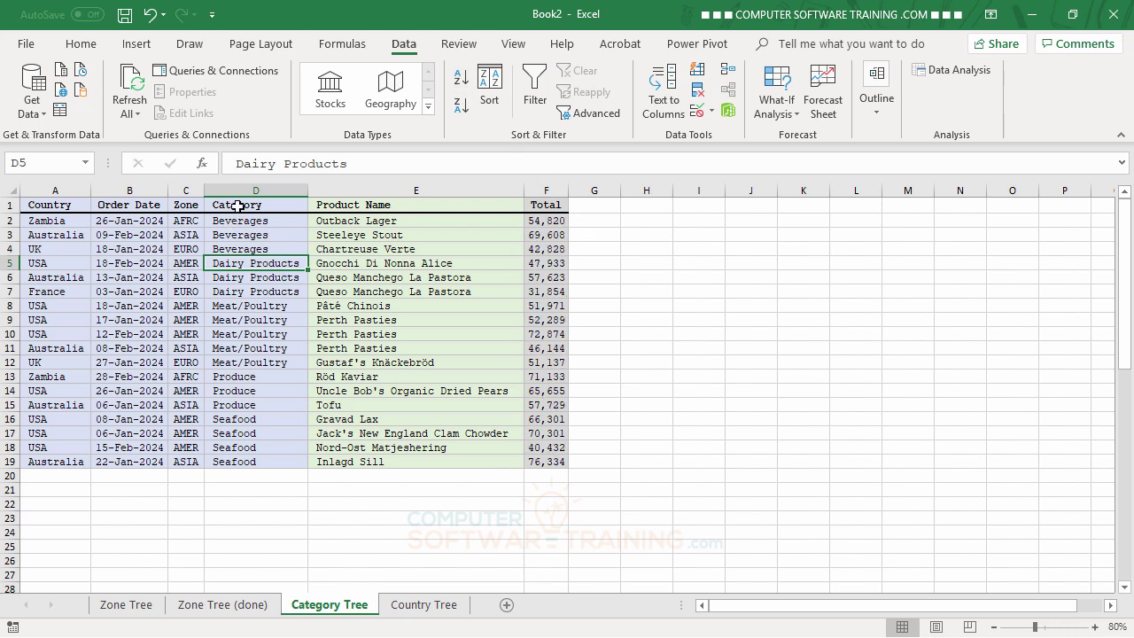
- Insert a treemap chart from the Category, Product Name and Total data in D1:F19 and place it beside the table starting at column G, row 1
left_click_drag(237, 205, 544, 464)
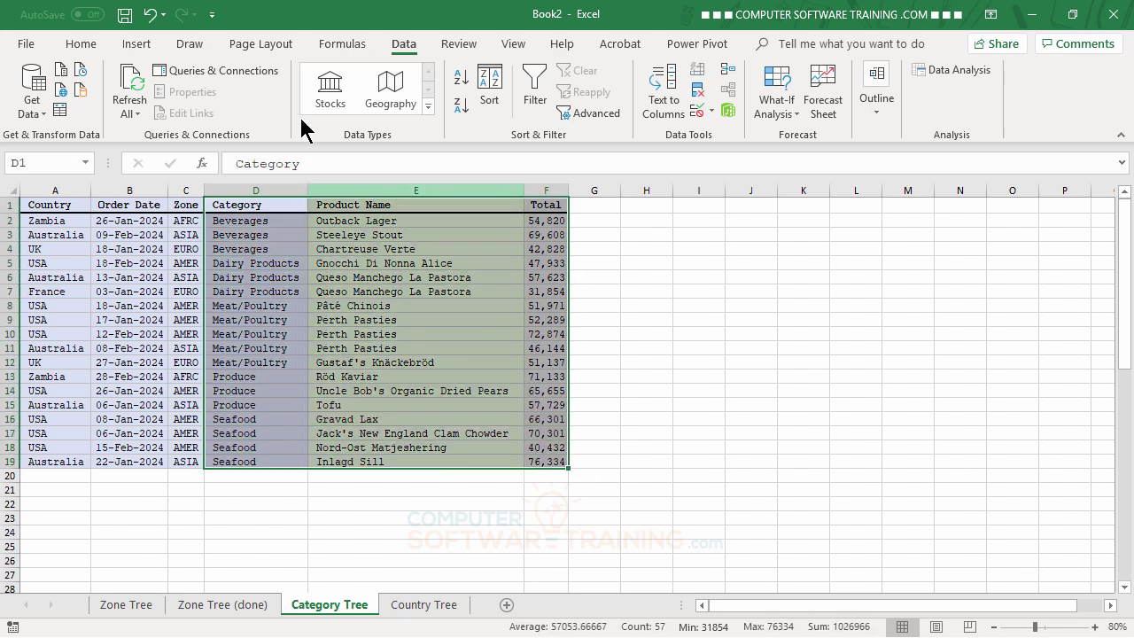
left_click(138, 46)
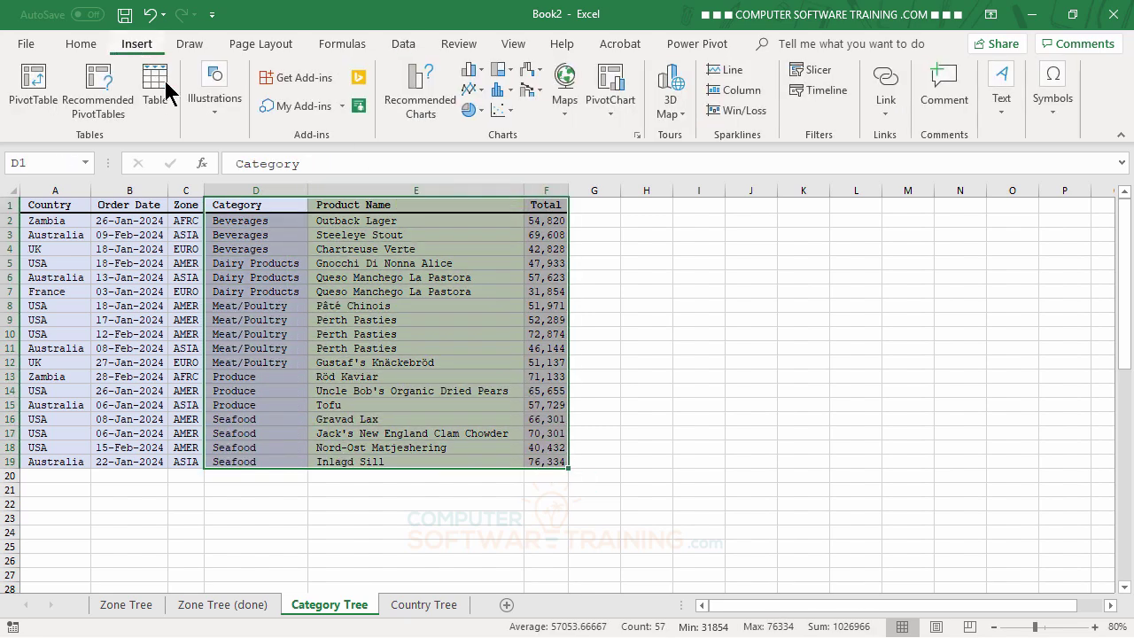
left_click(506, 75)
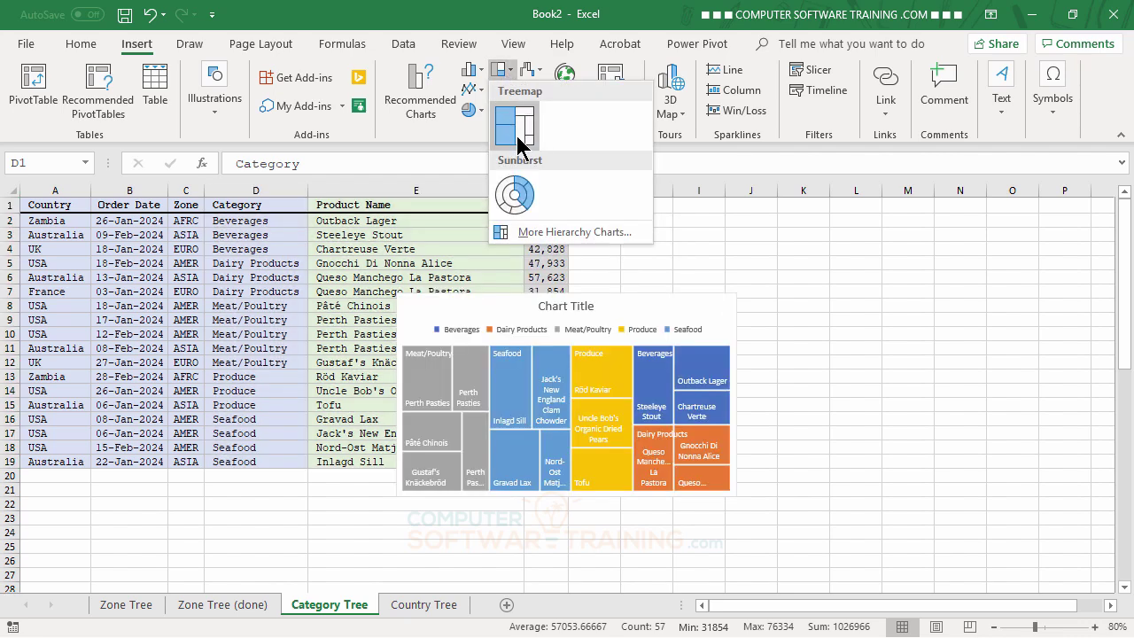
left_click(519, 142)
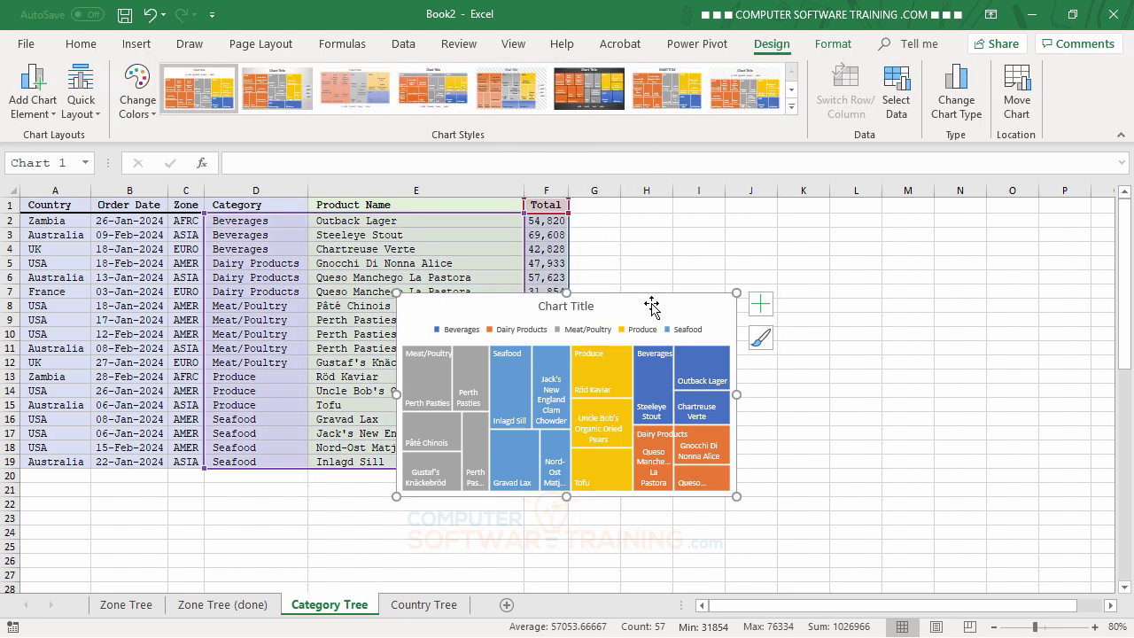
left_click_drag(652, 305, 837, 215)
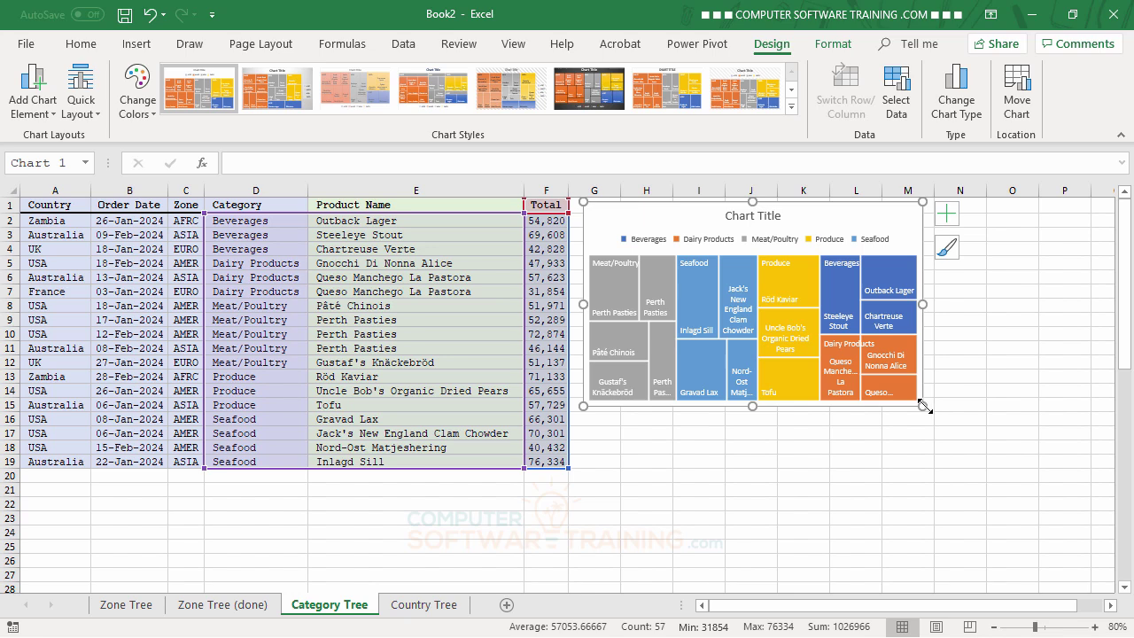
- Enlarge the category treemap to span columns G to P down to row 19 and recolour it with Colorful Palette 3
left_click_drag(924, 406, 1090, 465)
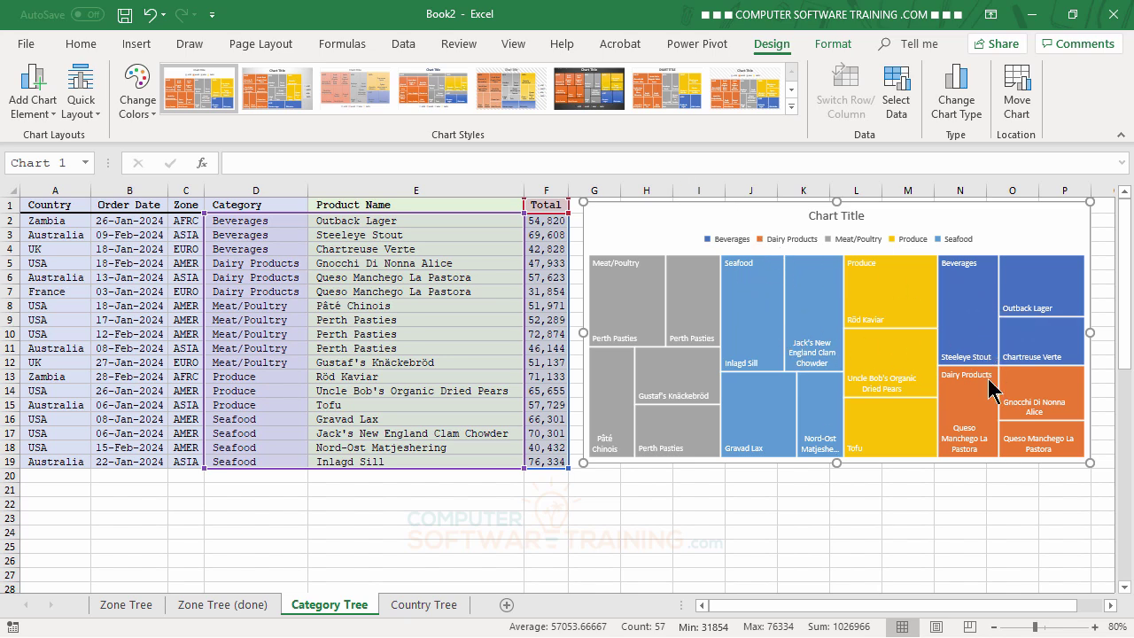
mouse_move(970, 281)
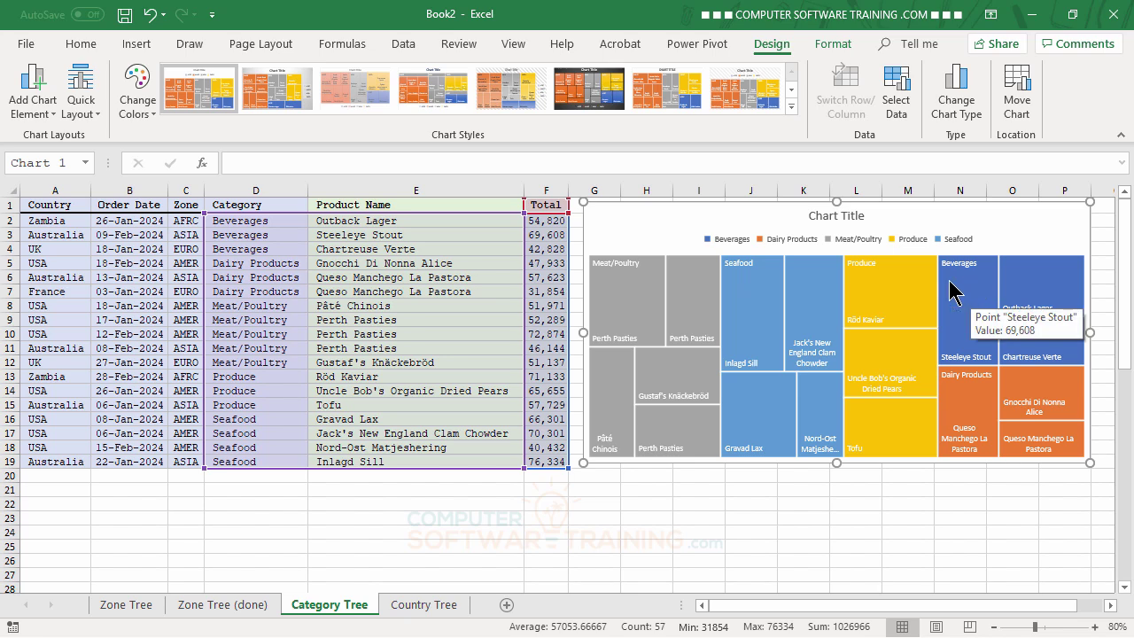
mouse_move(935, 281)
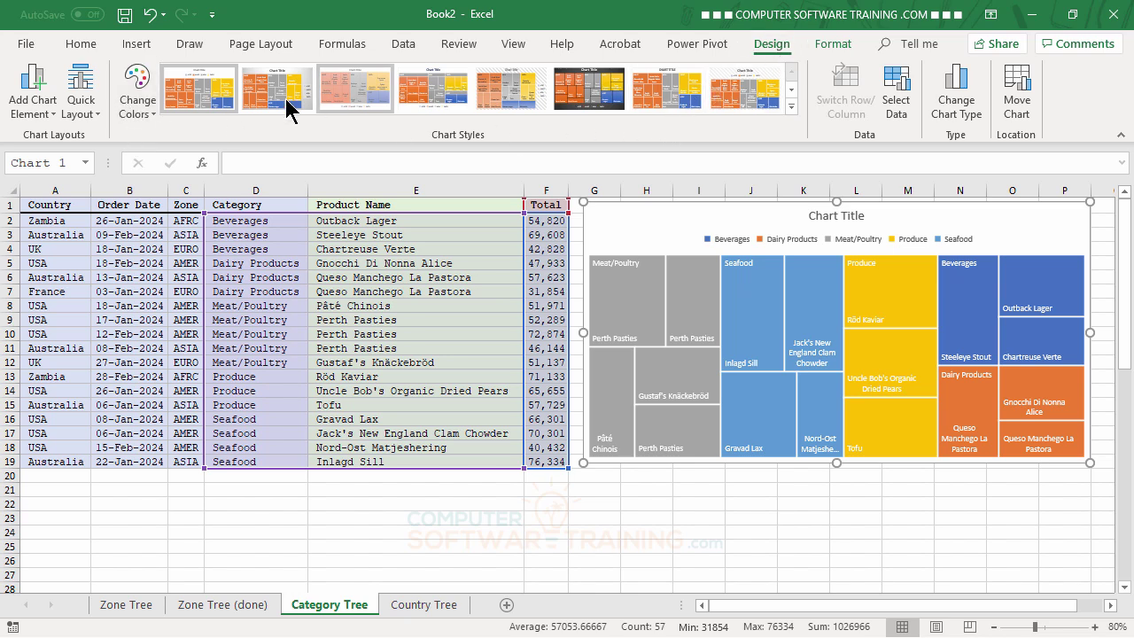
left_click(141, 115)
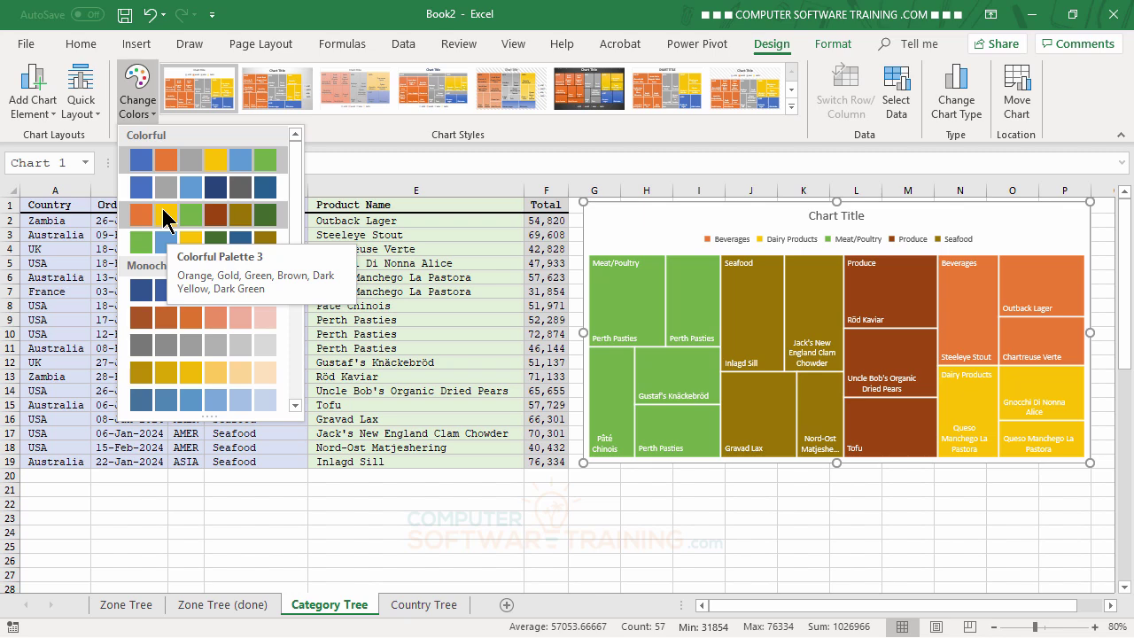
left_click(164, 217)
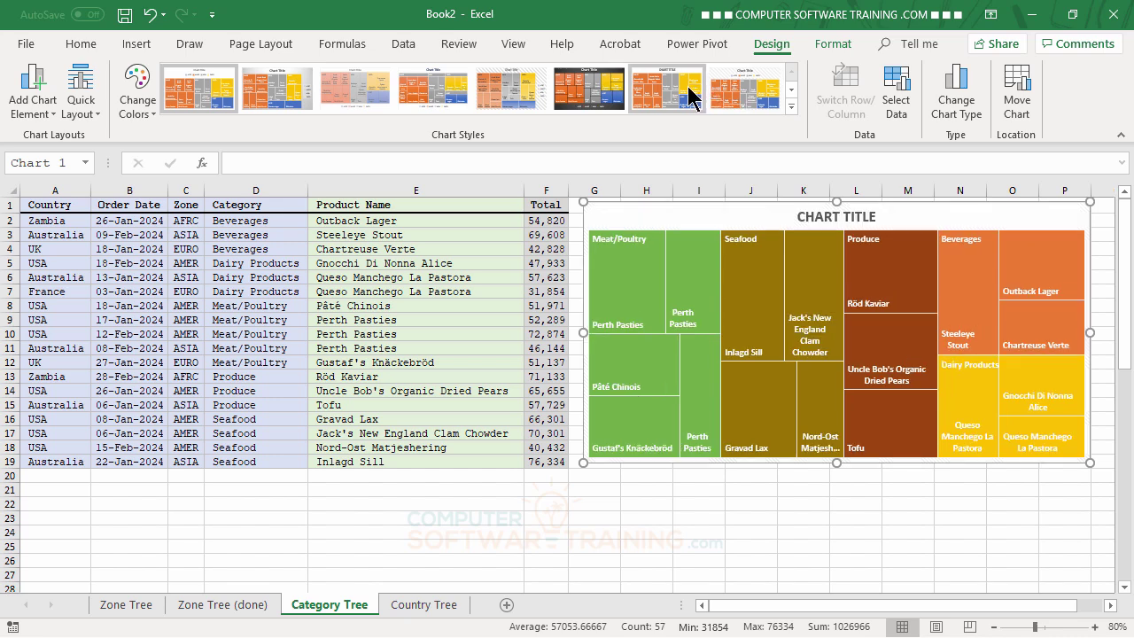
- Try several chart styles on the category treemap, including the one with a dark background, and deselect the chart
left_click(596, 92)
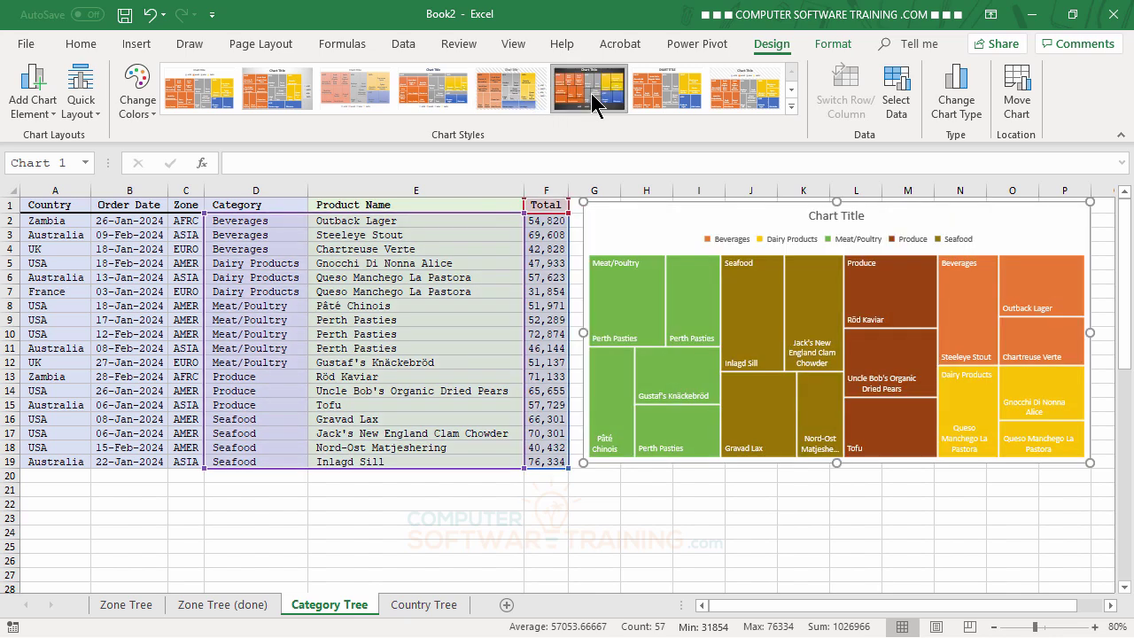
left_click(791, 105)
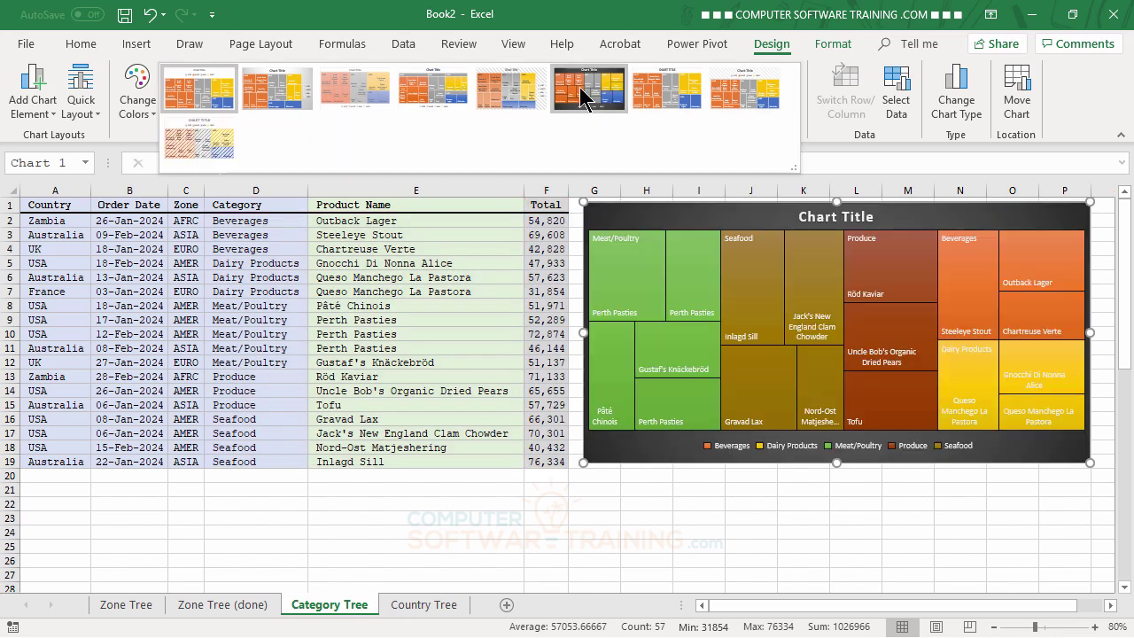
left_click(581, 88)
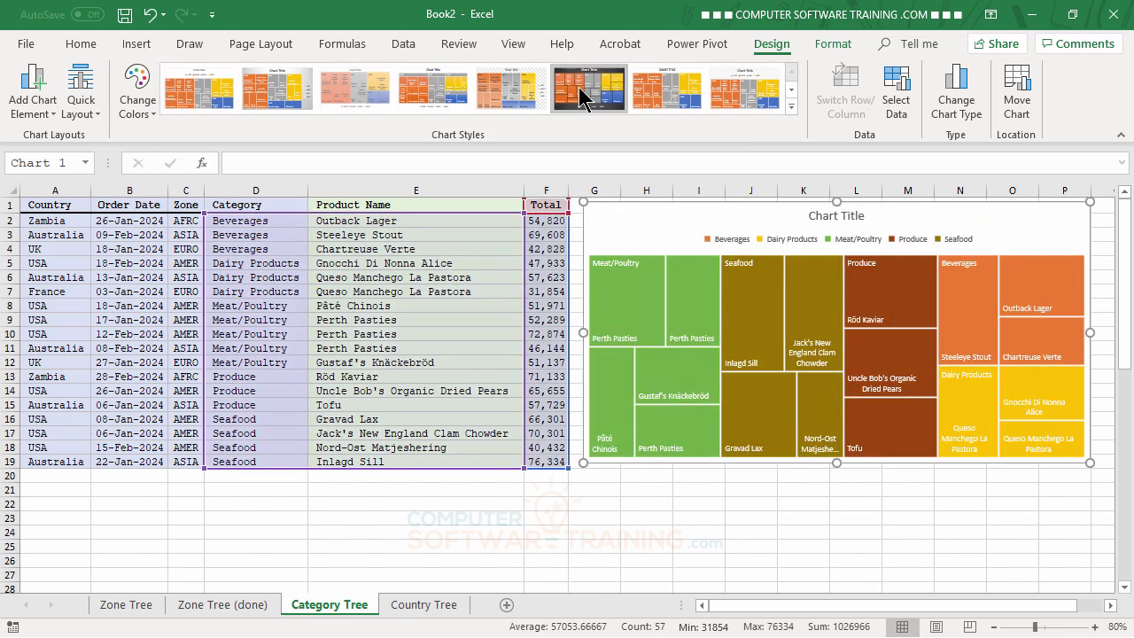
left_click(443, 99)
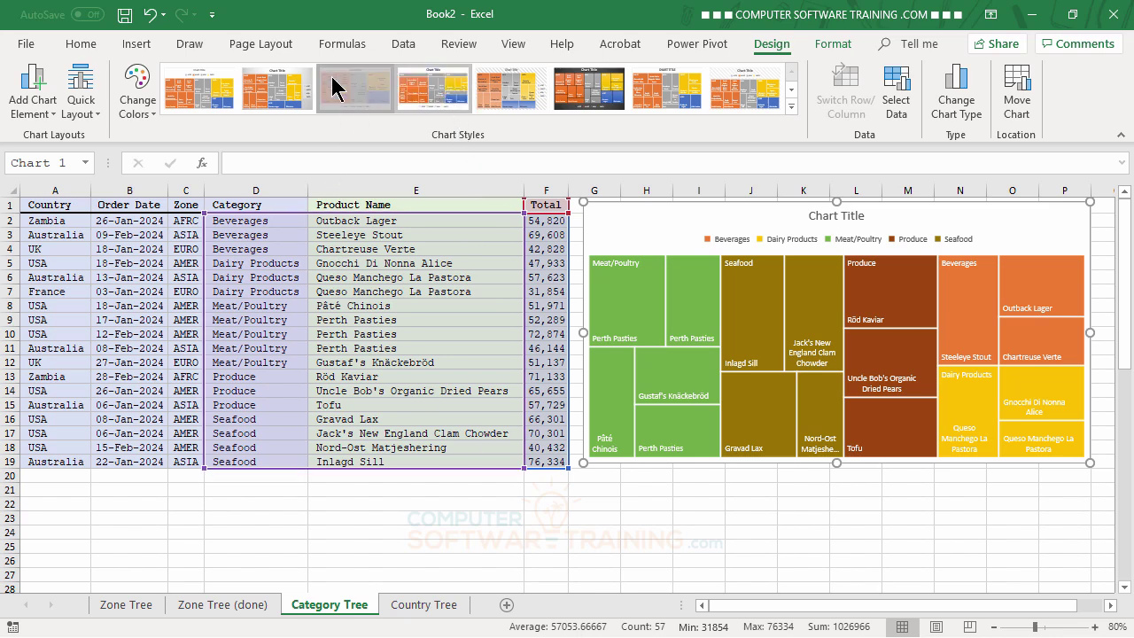
left_click(292, 89)
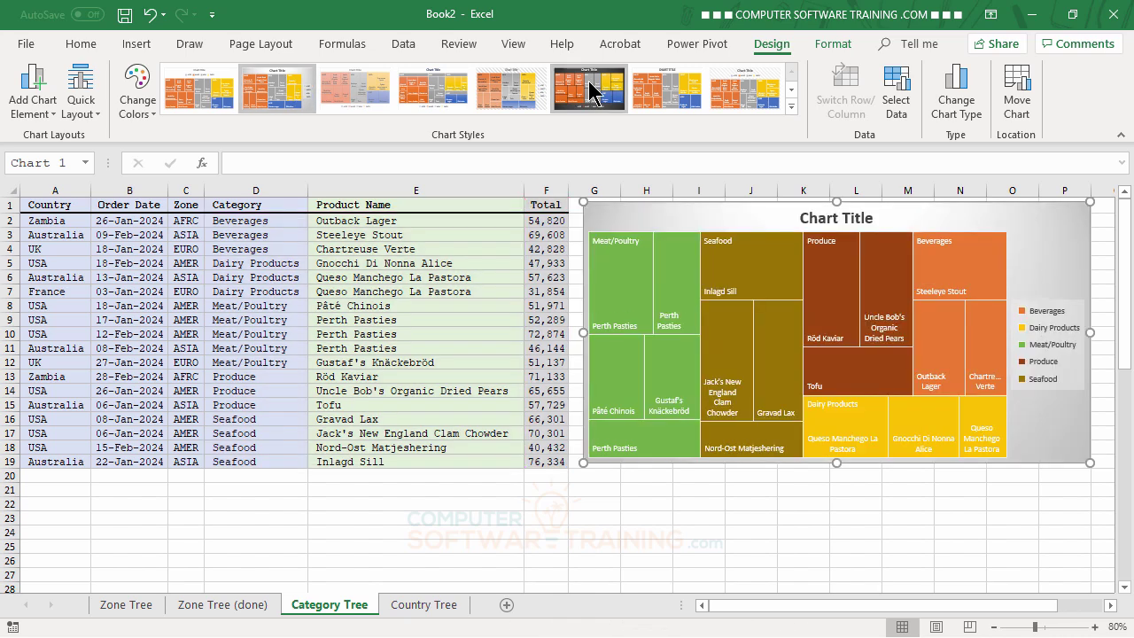
left_click(588, 81)
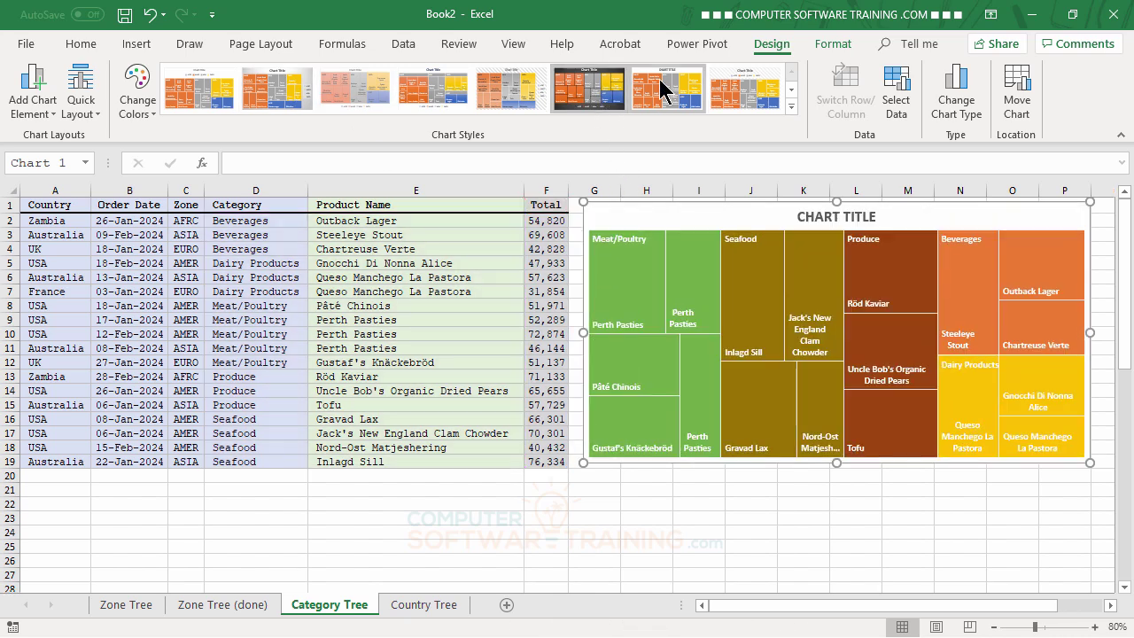
left_click(661, 79)
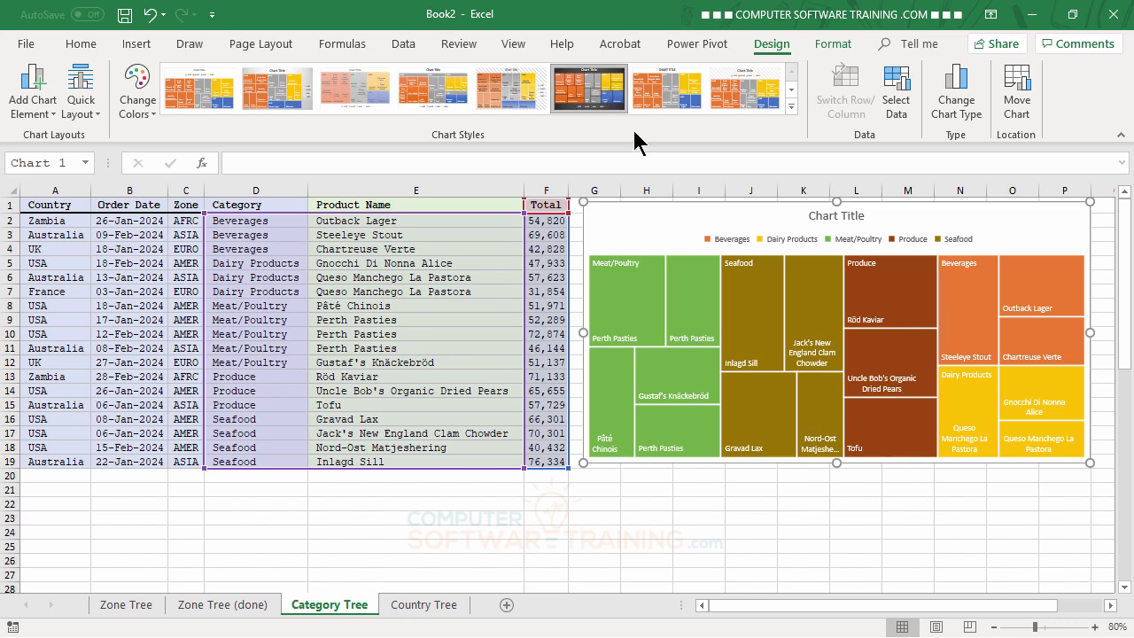
left_click(729, 511)
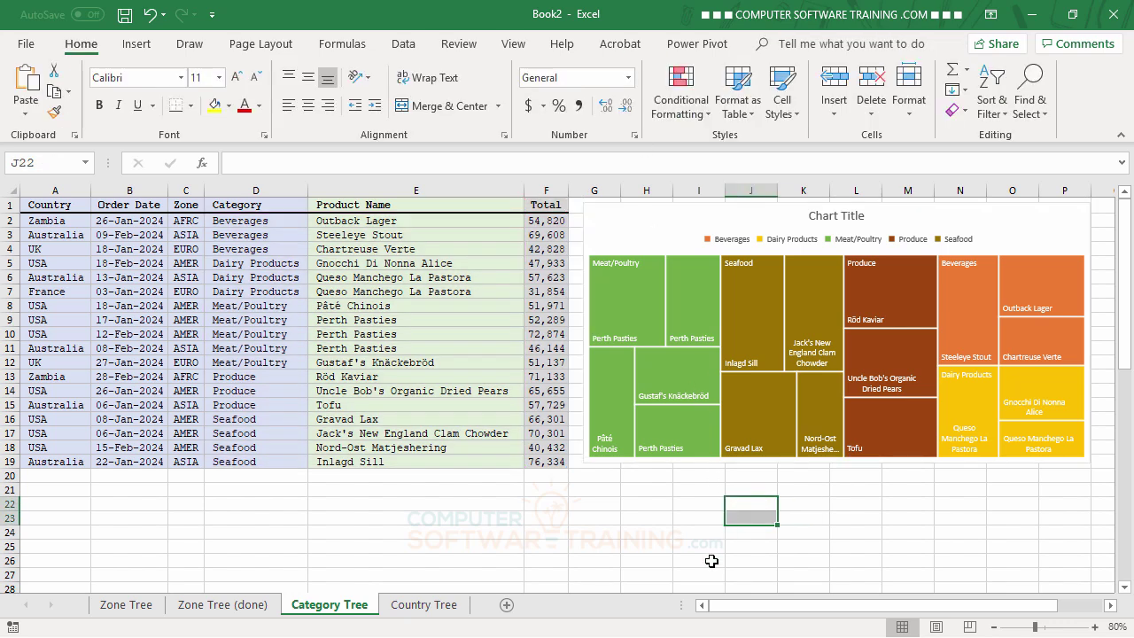
- On the Country Tree sheet, insert a treemap from D1:F19 and fit it beside the table across columns G to P, down to row 19
left_click(425, 612)
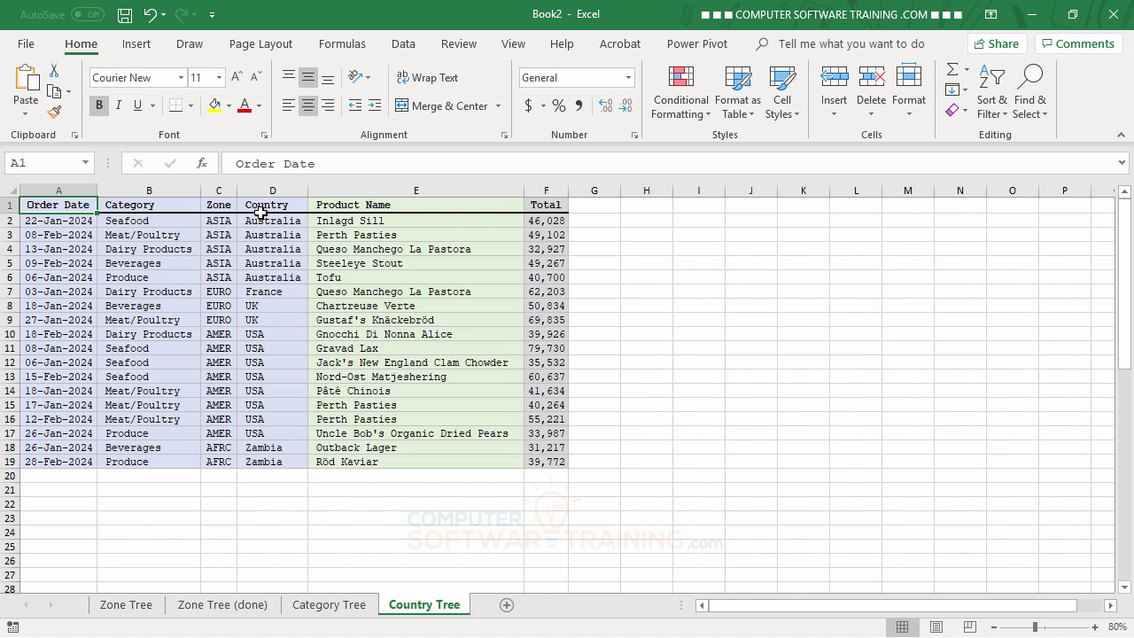
left_click_drag(261, 209, 540, 461)
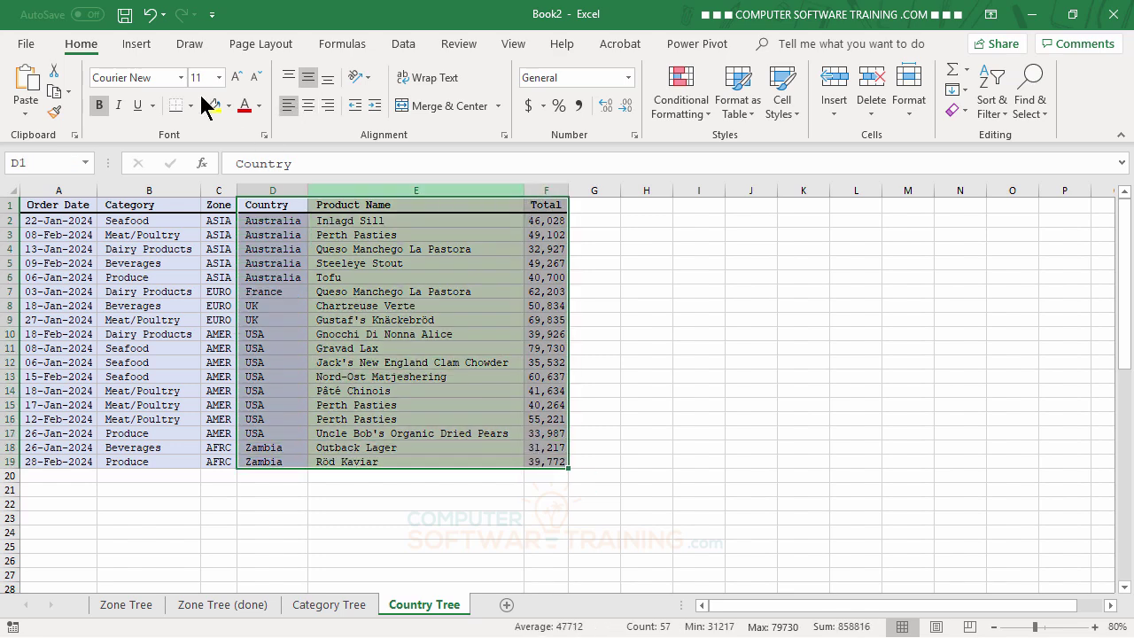
left_click(139, 46)
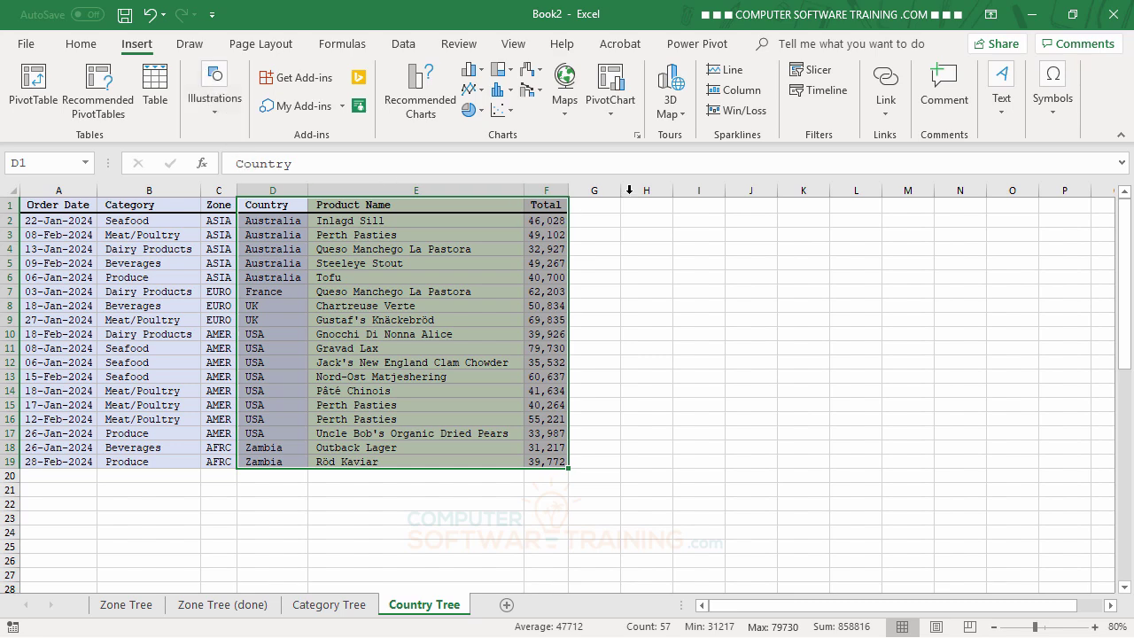
left_click(508, 71)
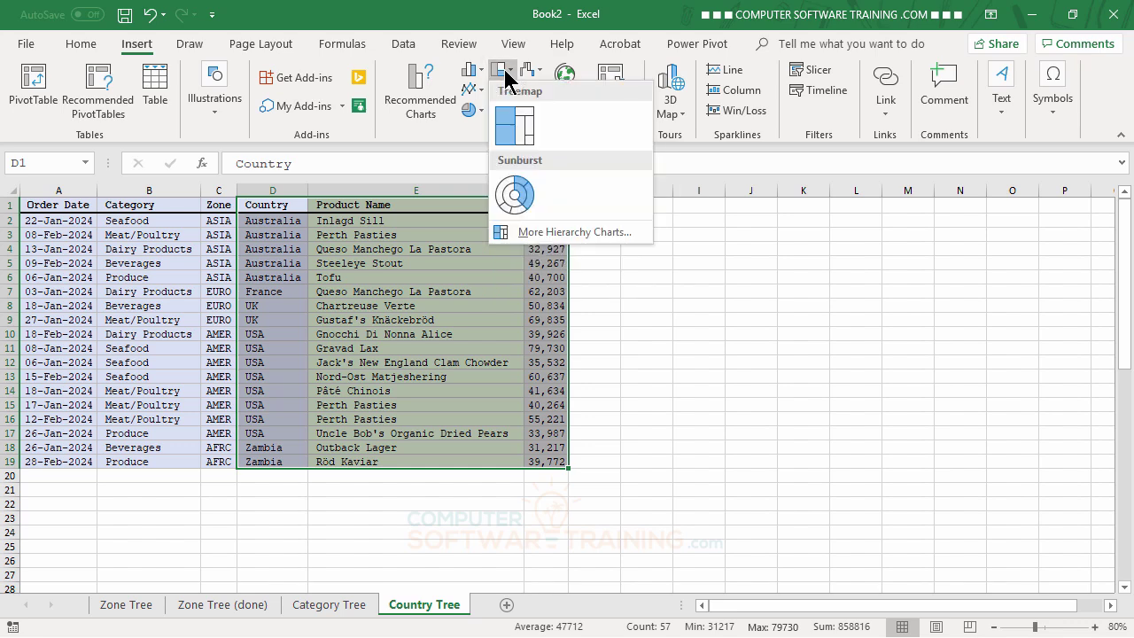
left_click(517, 126)
left_click_drag(685, 321, 871, 224)
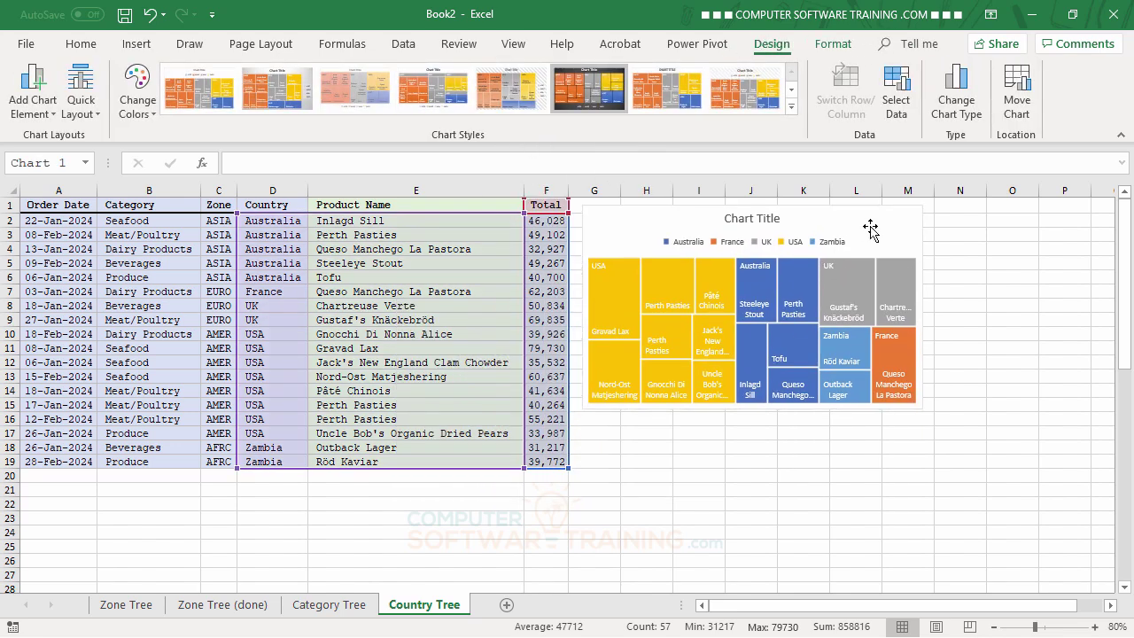
left_click_drag(926, 412, 1097, 463)
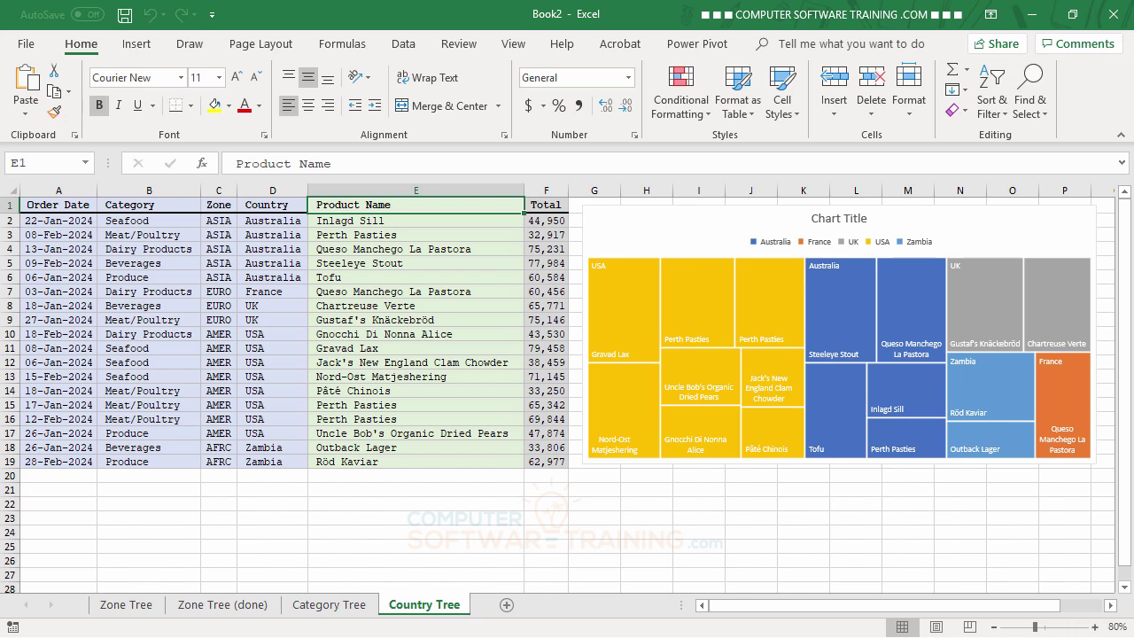
- On the Category Tree sheet, apply the dark-background chart style with the legend below to the treemap and deselect it
left_click(319, 608)
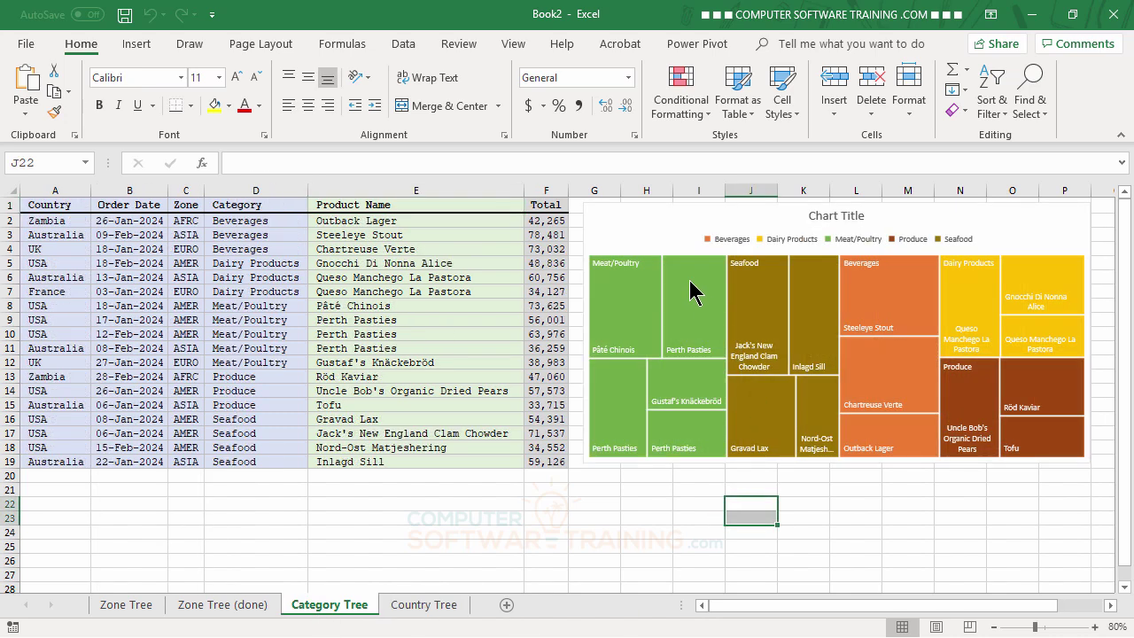
left_click(660, 215)
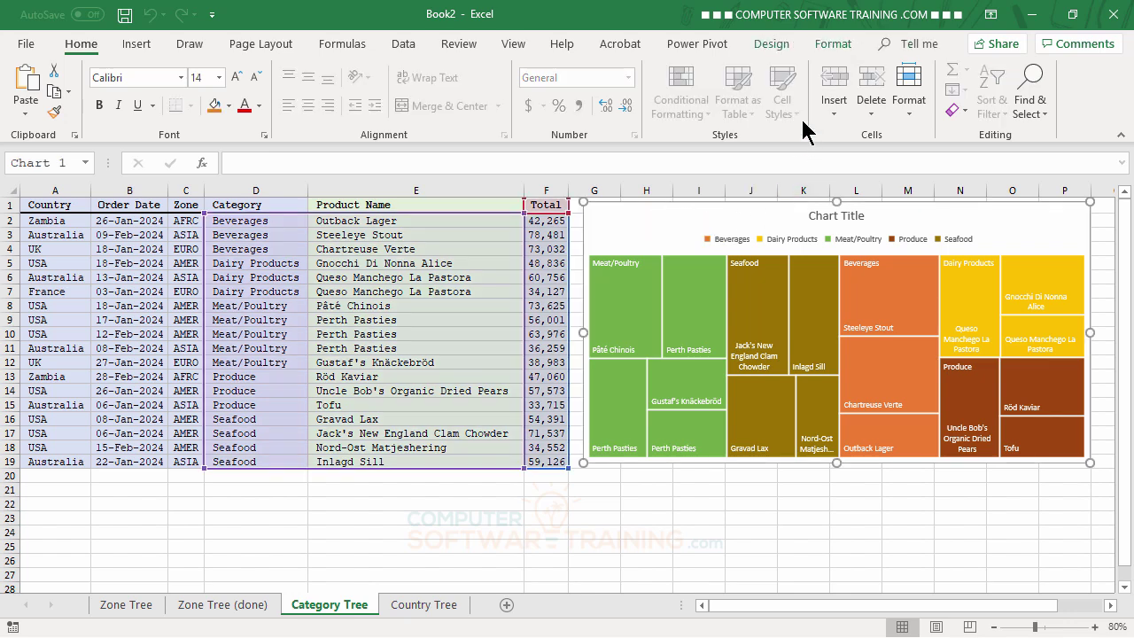
left_click(772, 44)
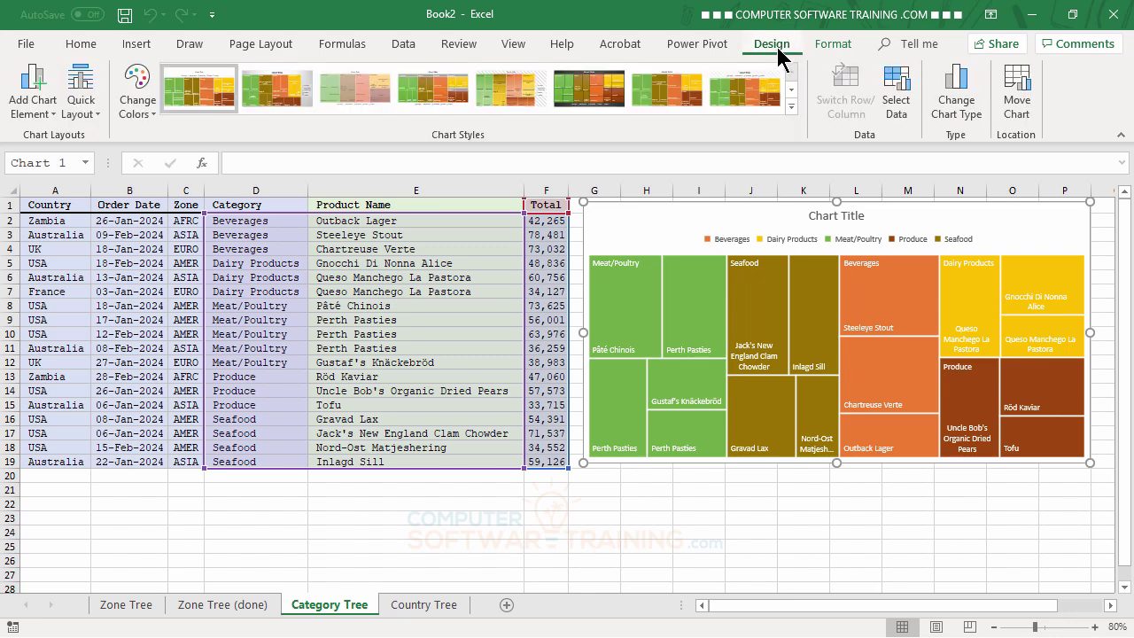
left_click(583, 83)
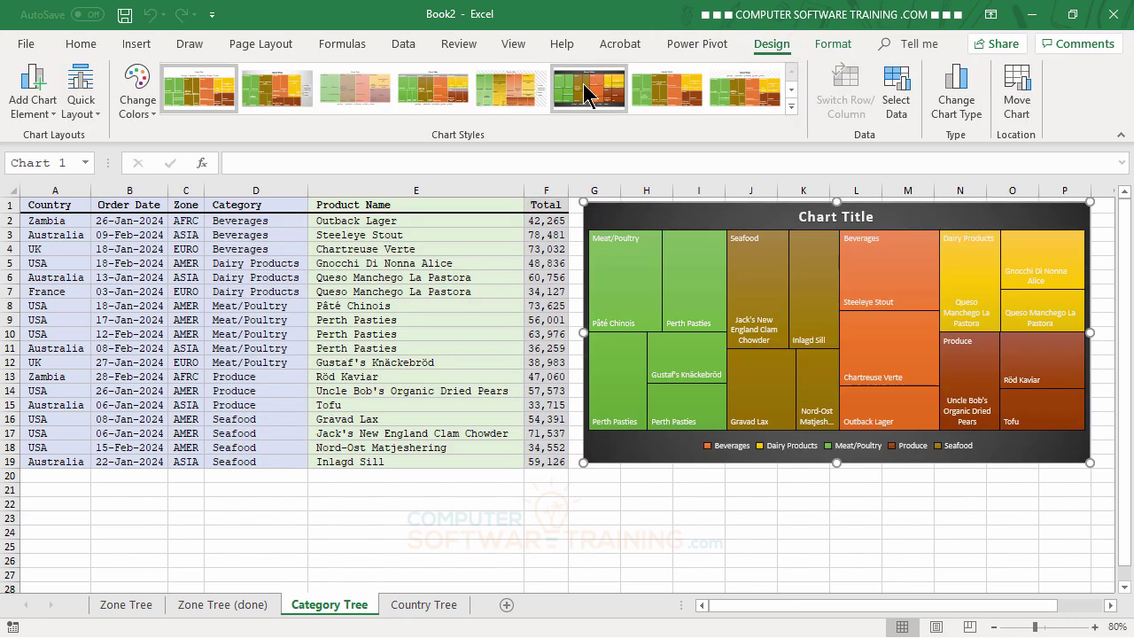
left_click(583, 83)
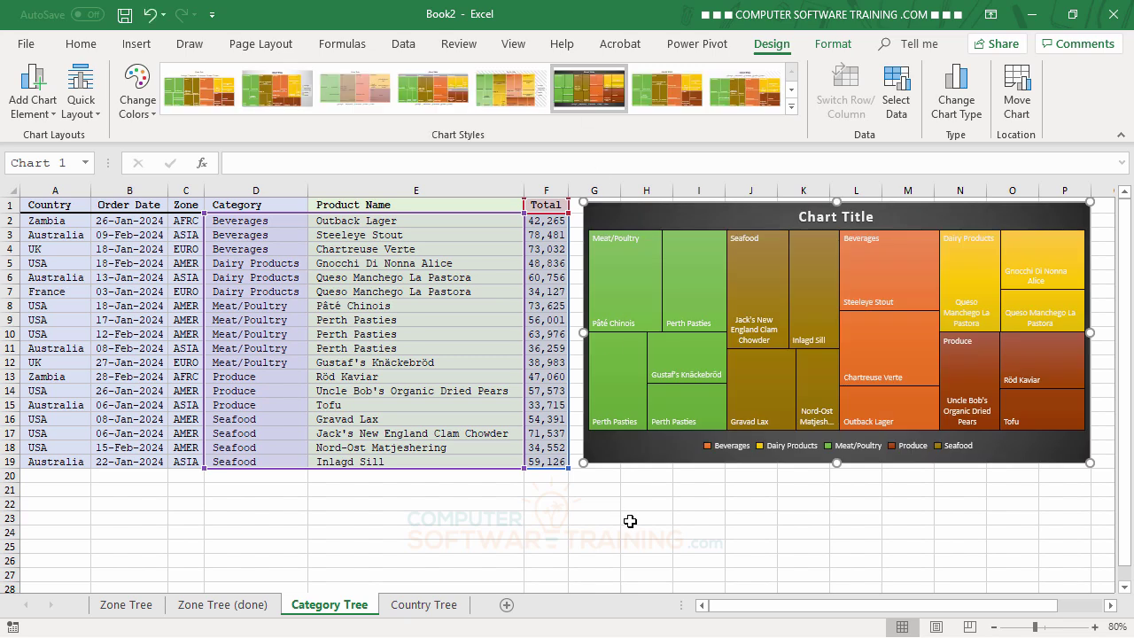
left_click(630, 521)
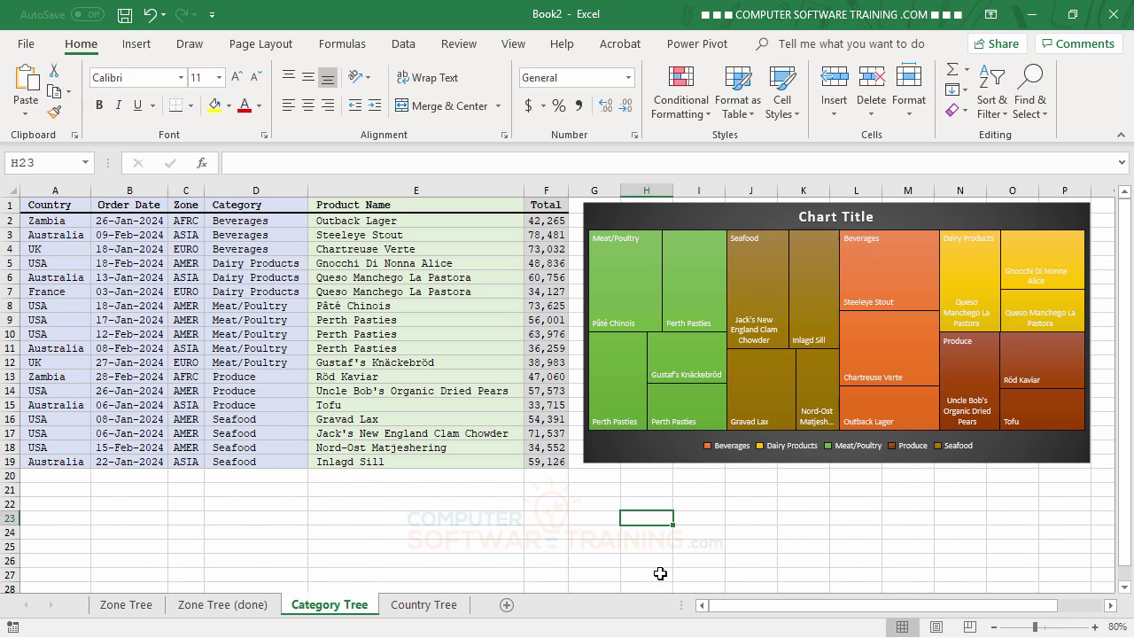
- On the Country Tree sheet, apply the chart style with a hatched background and a legend beside the plot to the treemap
left_click(425, 610)
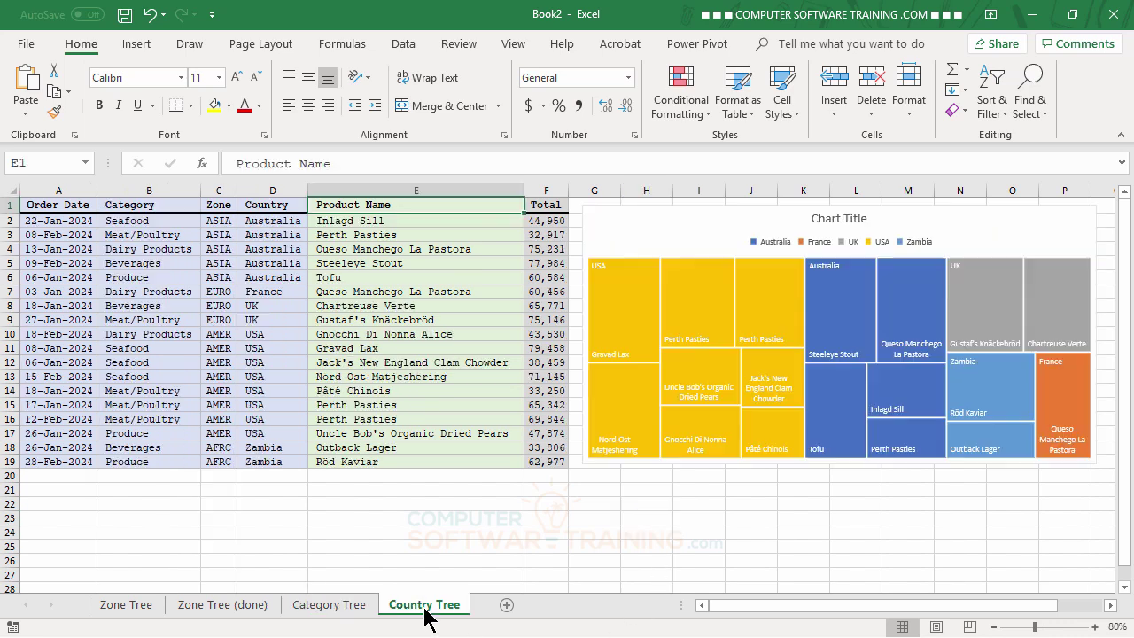
left_click(689, 223)
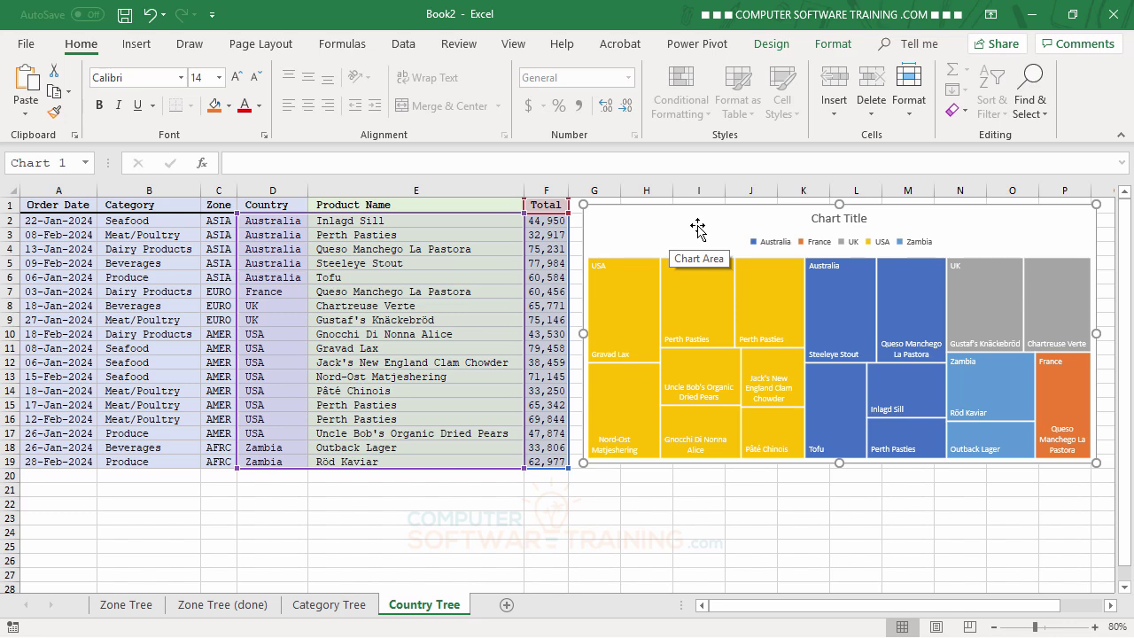
left_click(780, 51)
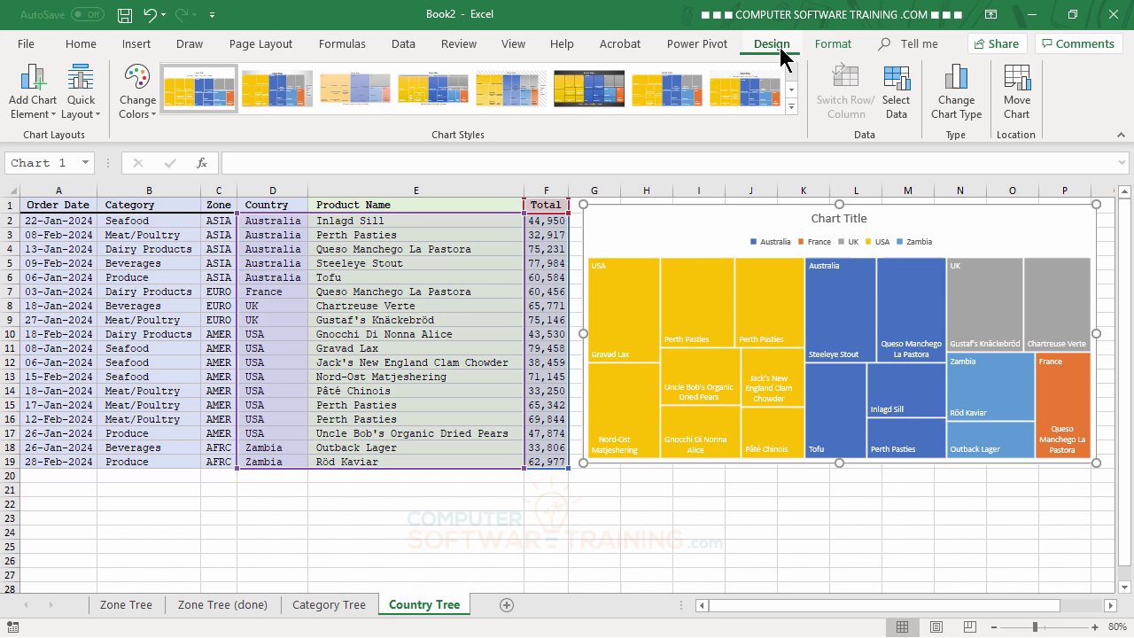
left_click(689, 97)
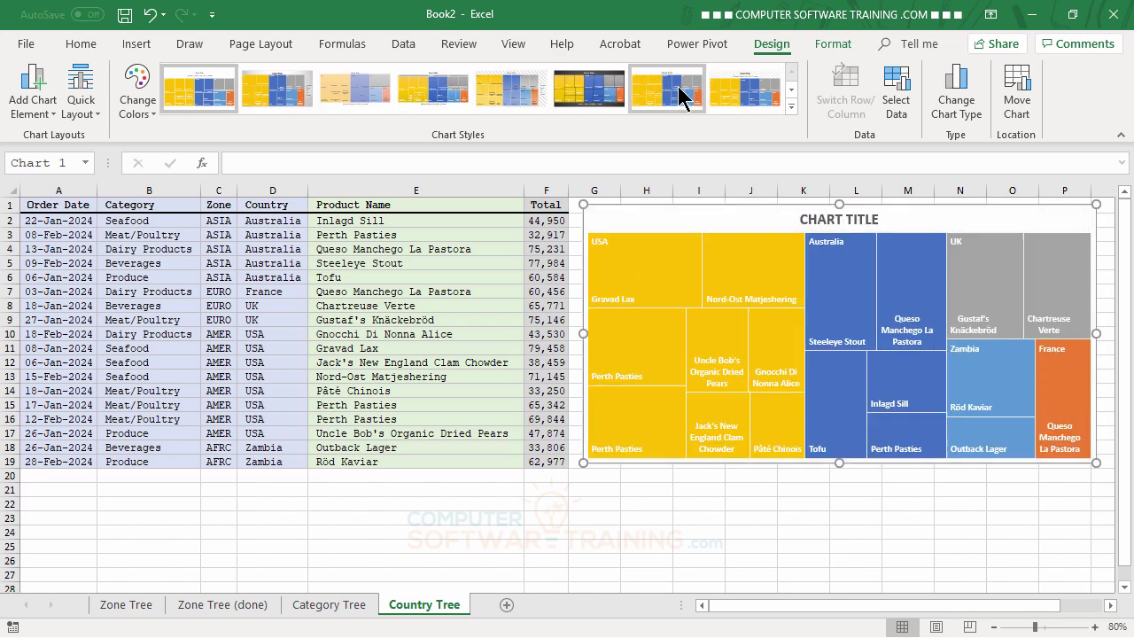
left_click(516, 88)
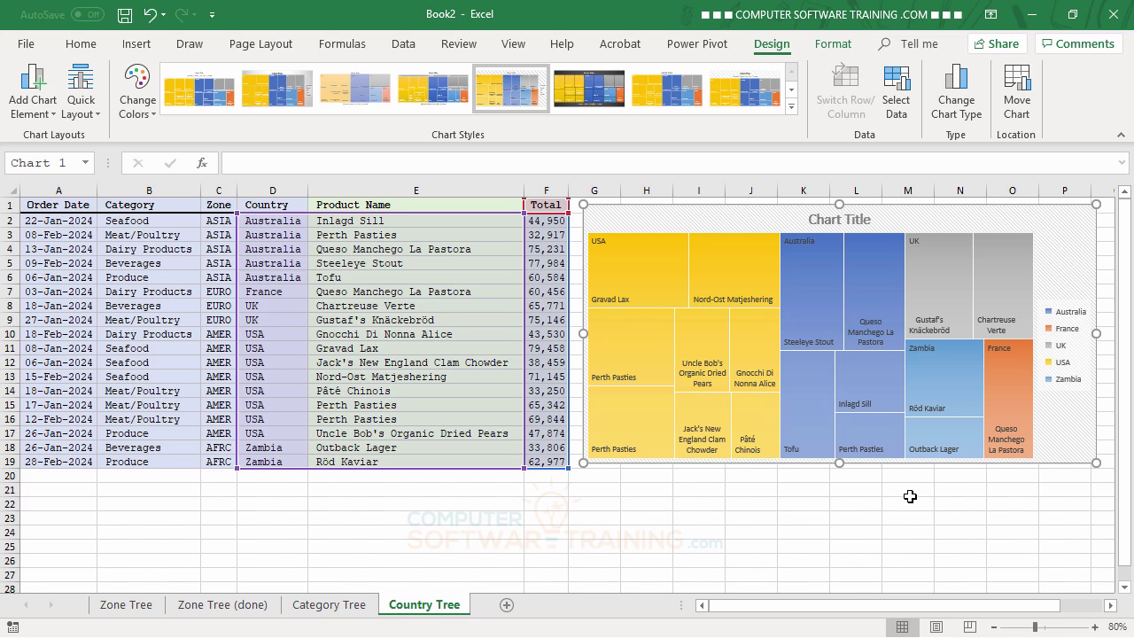
- Give all the tiles of the country treemap's data series a 3 pt light green outline
left_click(642, 268)
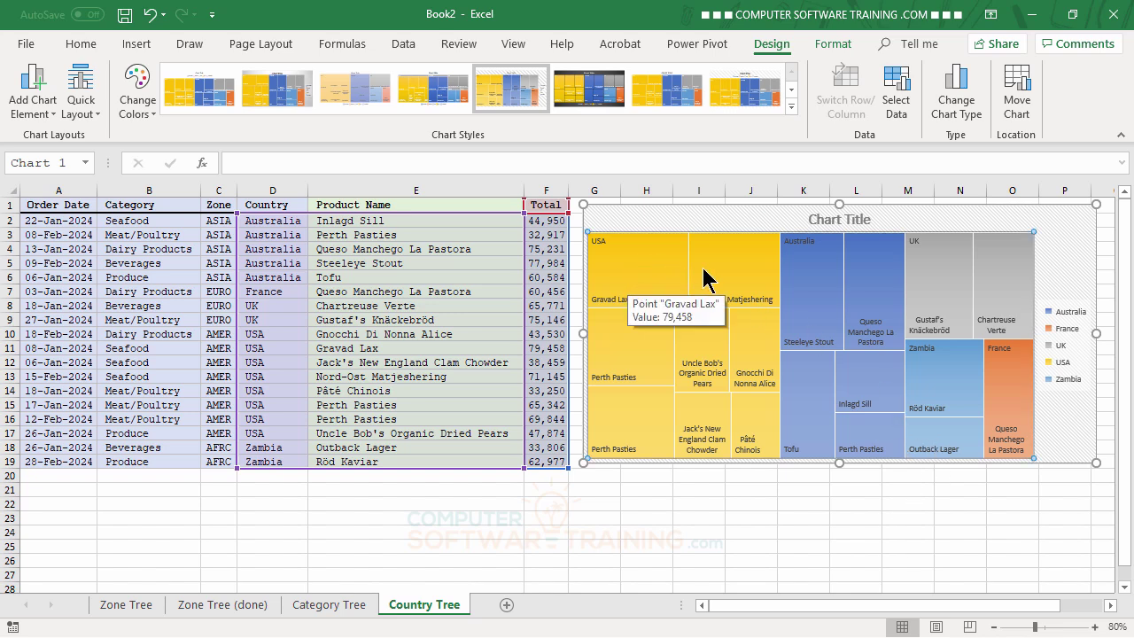
left_click(832, 49)
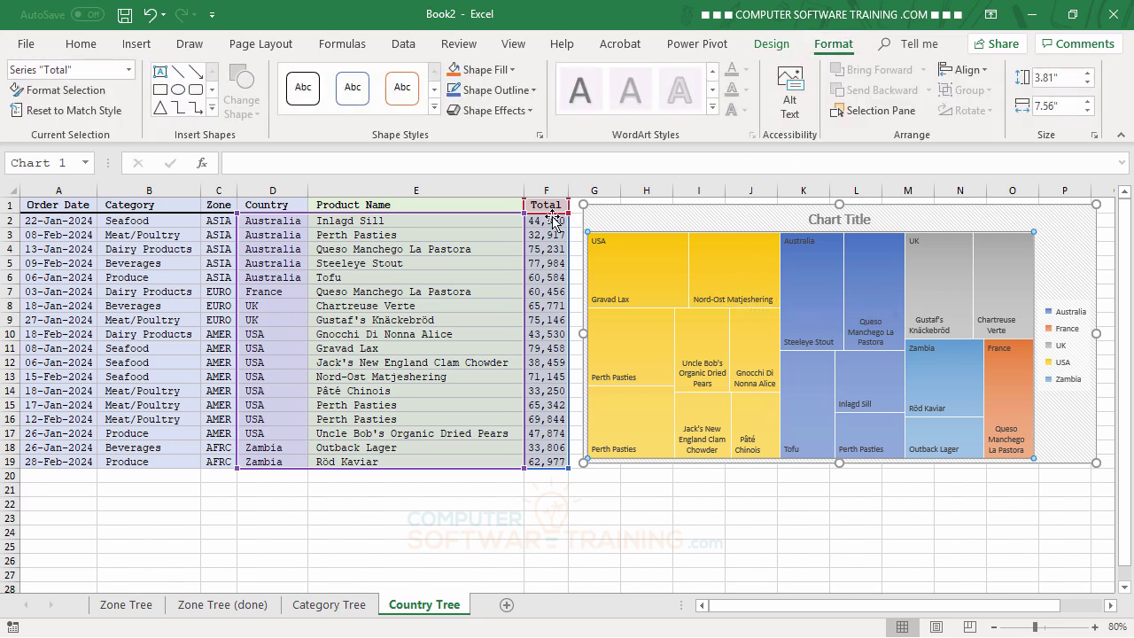
left_click(511, 75)
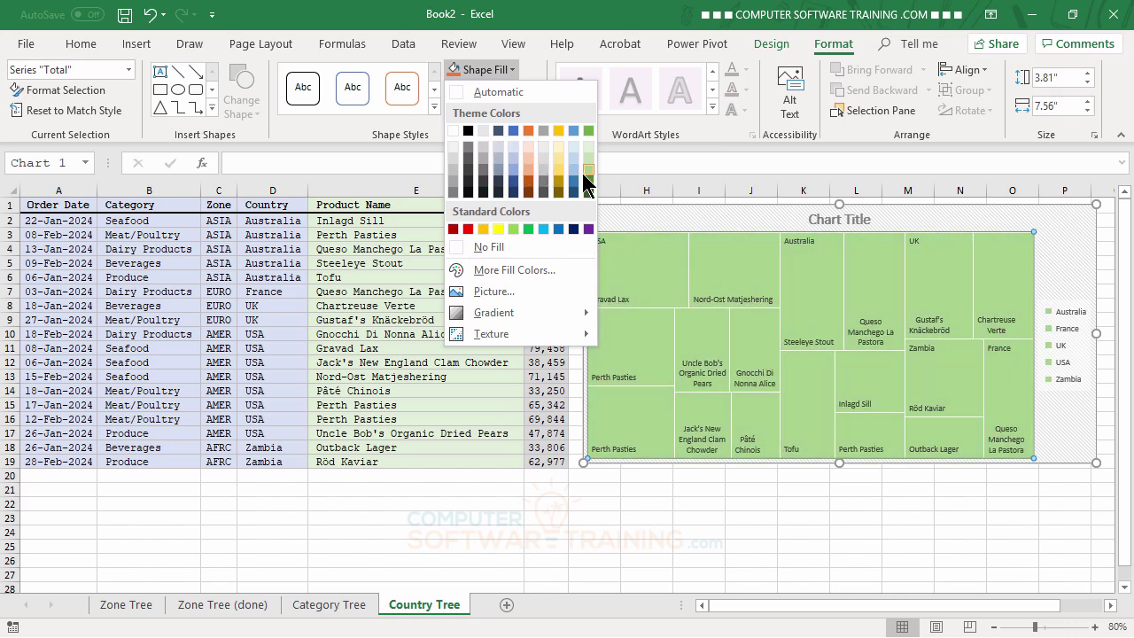
left_click(542, 76)
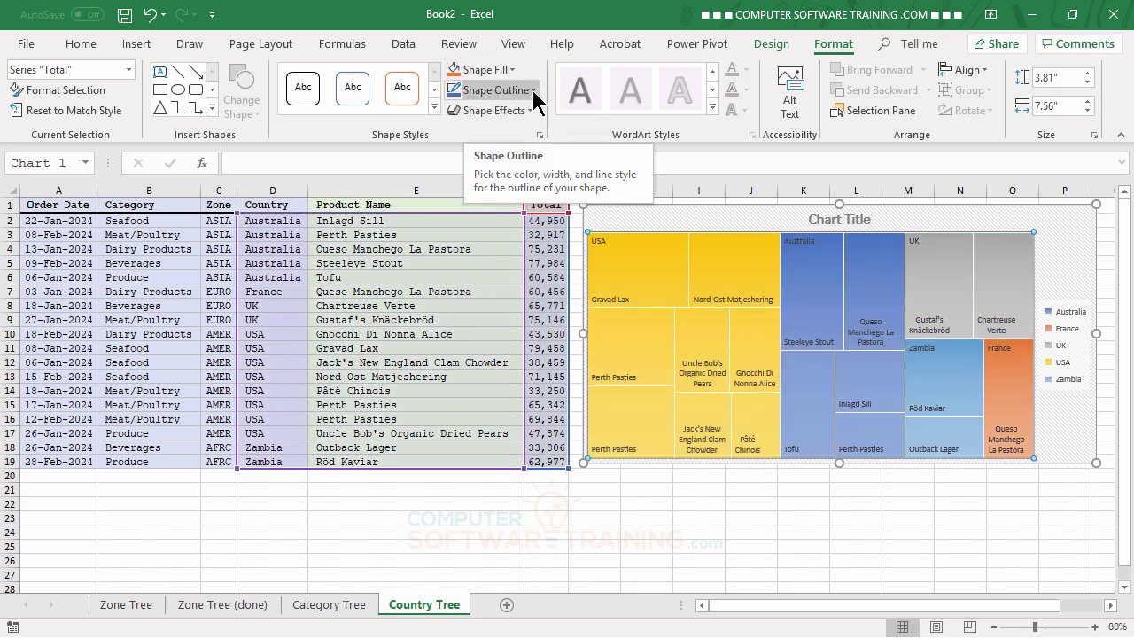
left_click(534, 91)
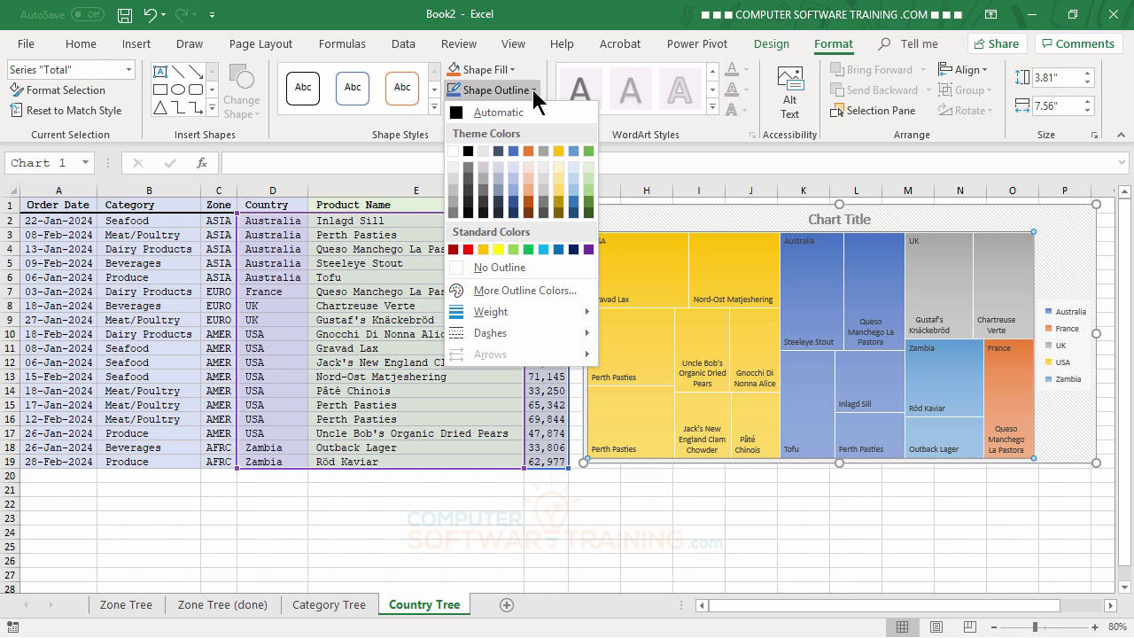
mouse_move(486, 321)
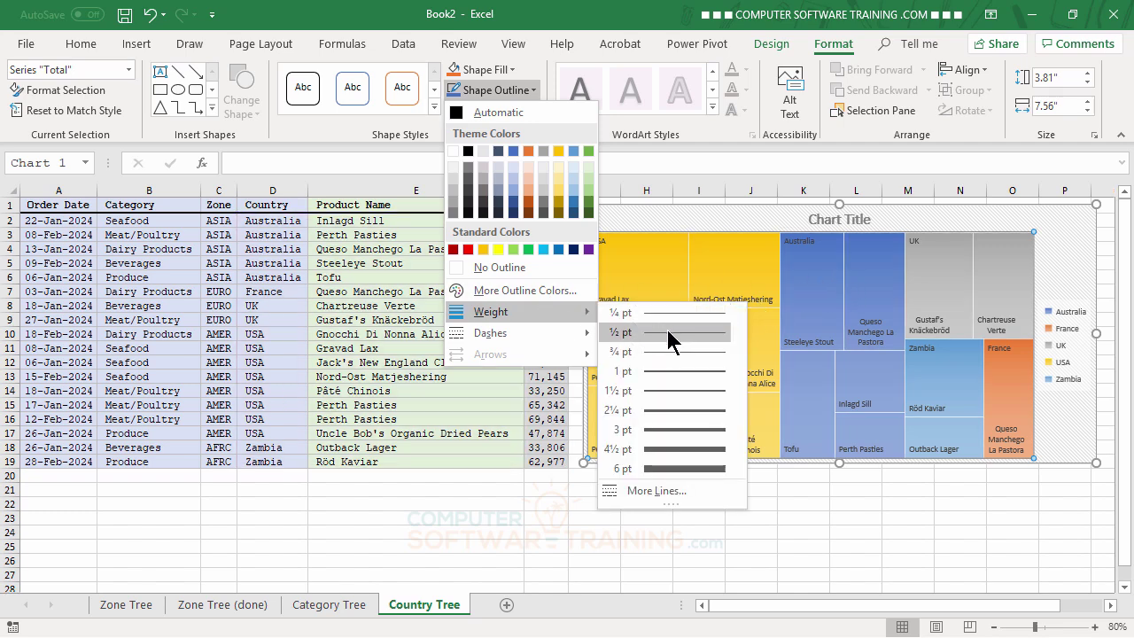
left_click(685, 425)
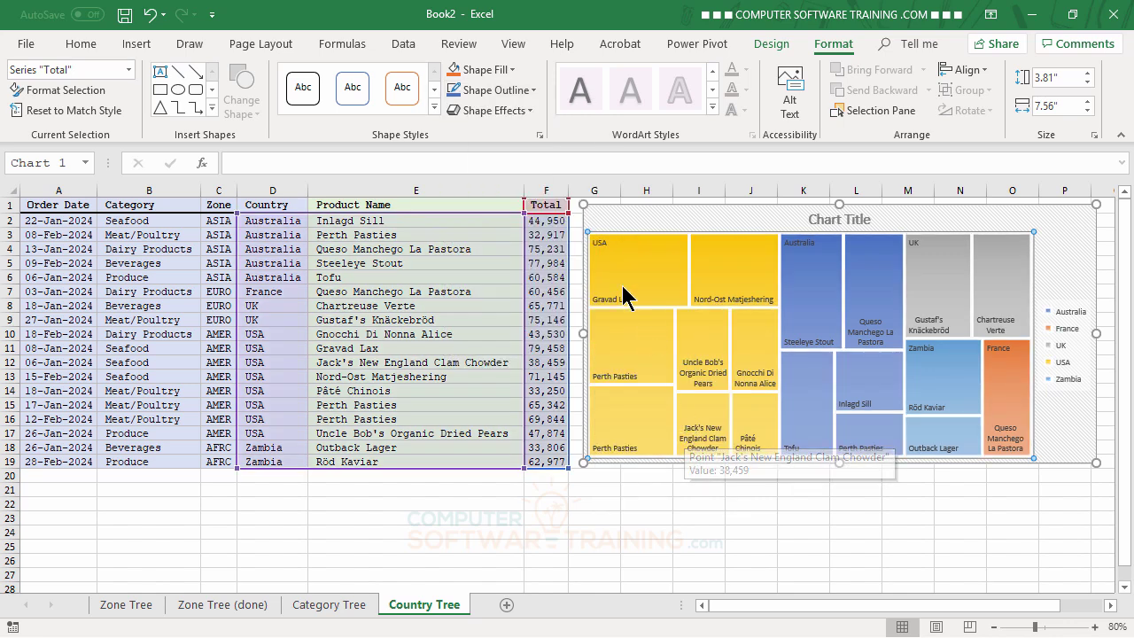
left_click(532, 90)
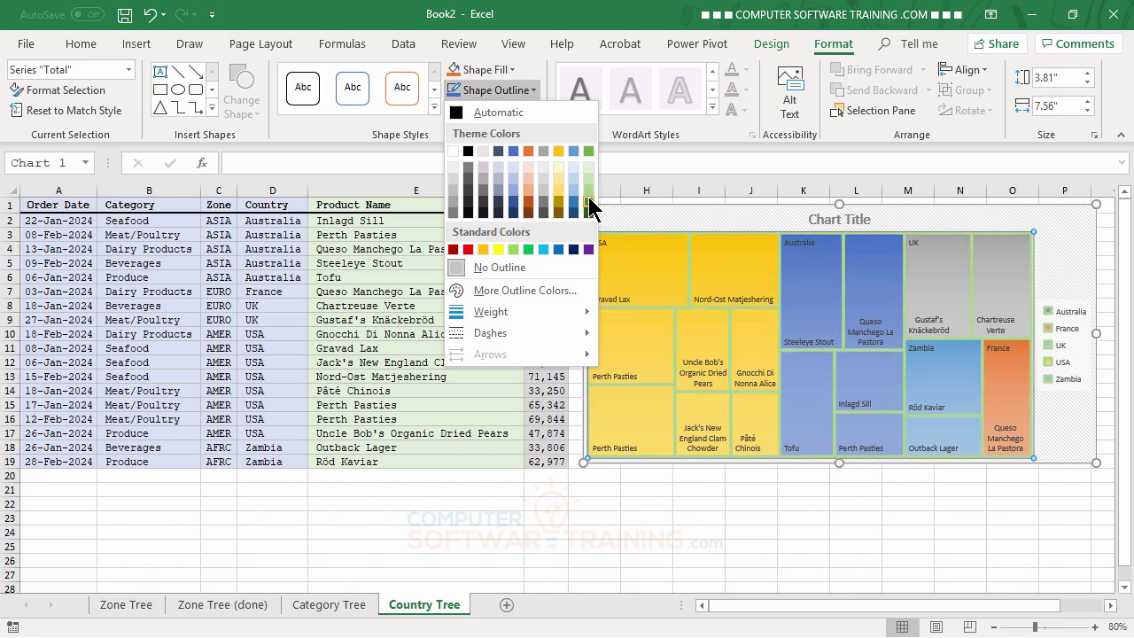
left_click(589, 196)
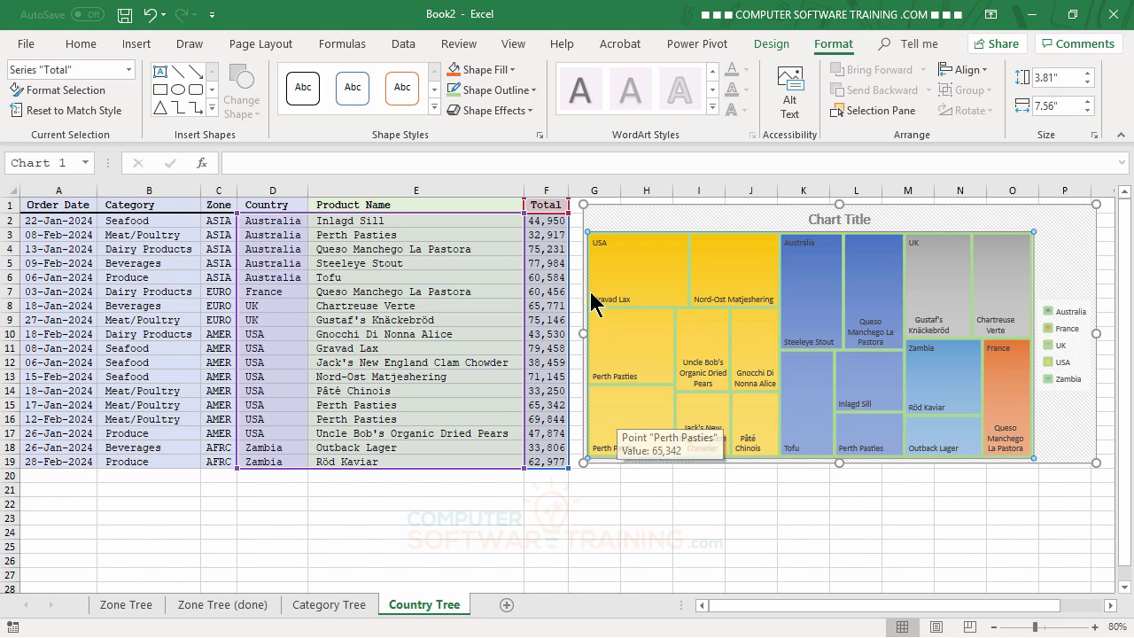
- Apply a 5 Point soft edges effect to the treemap's data series and deselect the chart
left_click(532, 123)
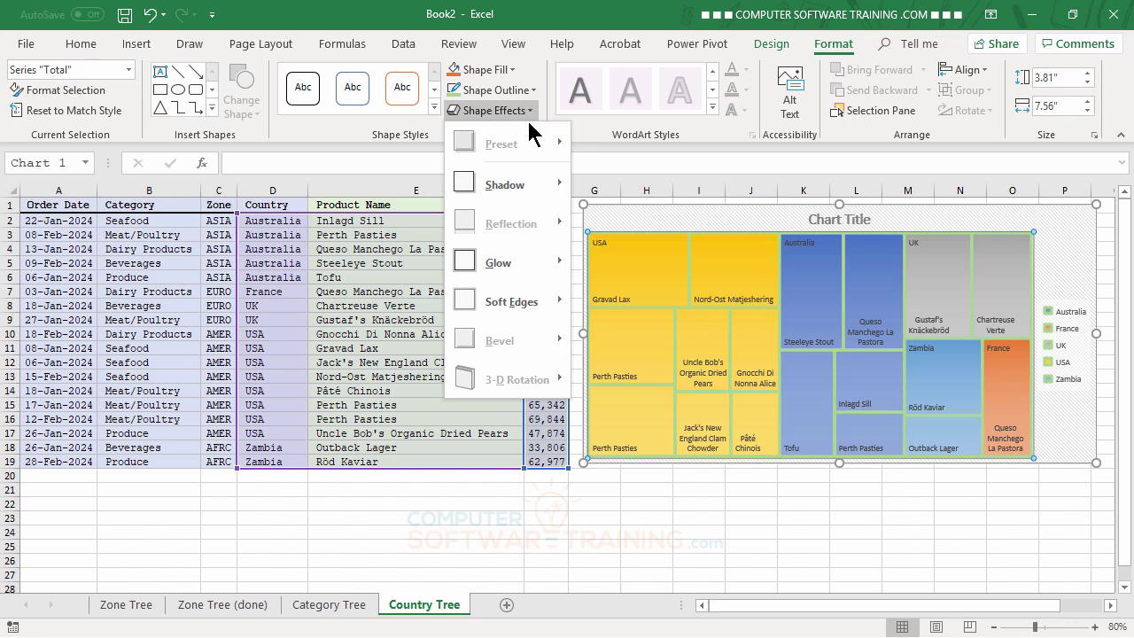
mouse_move(516, 263)
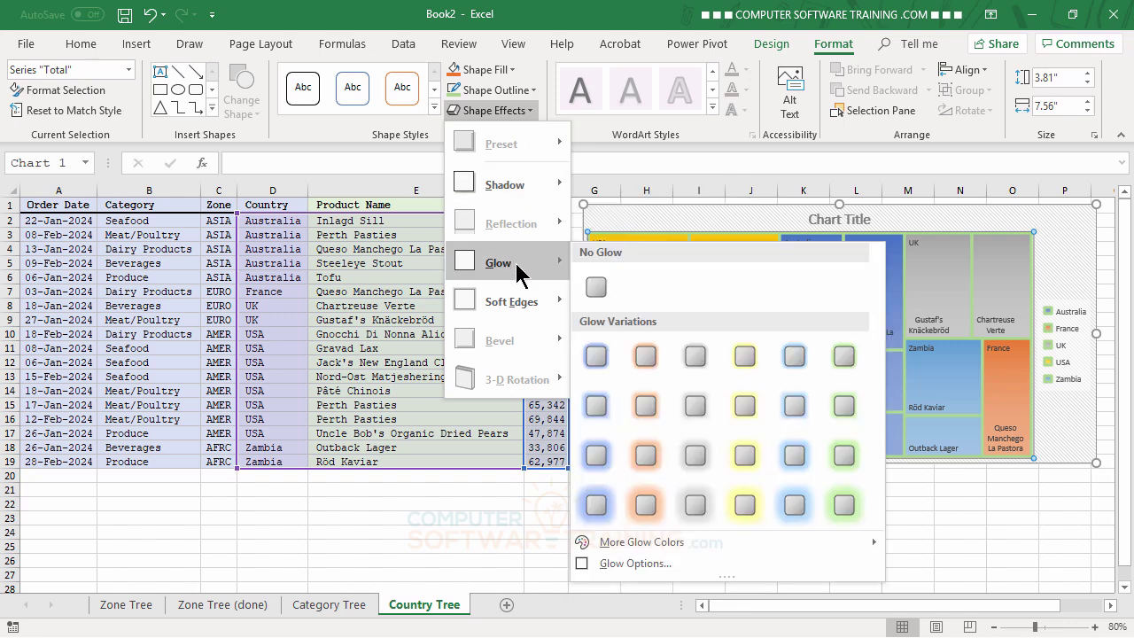
mouse_move(530, 314)
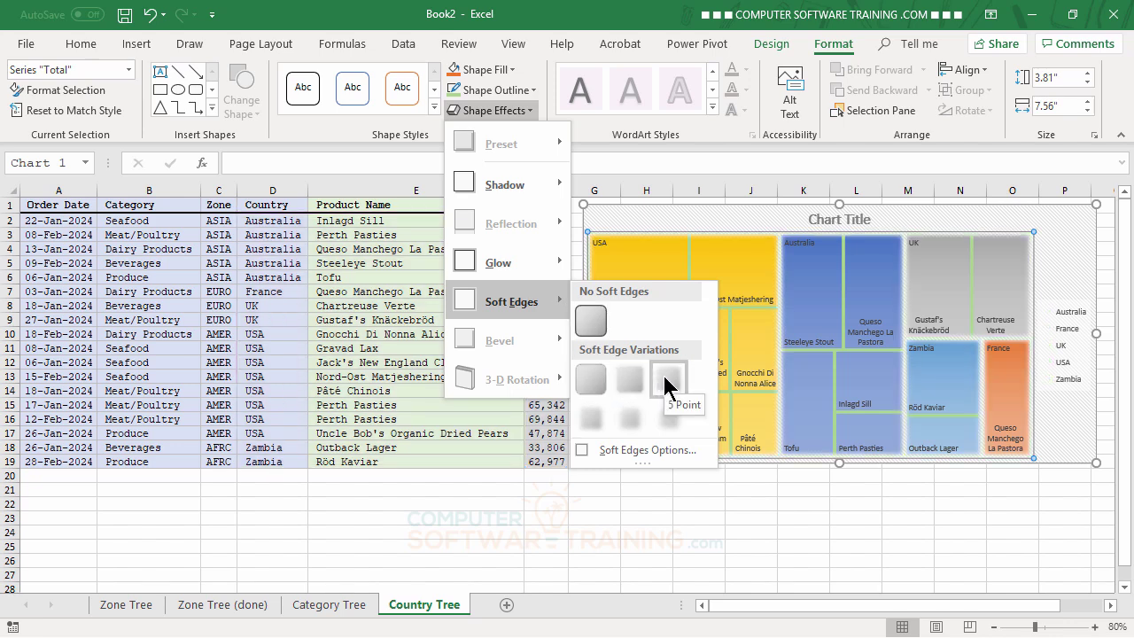
left_click(666, 381)
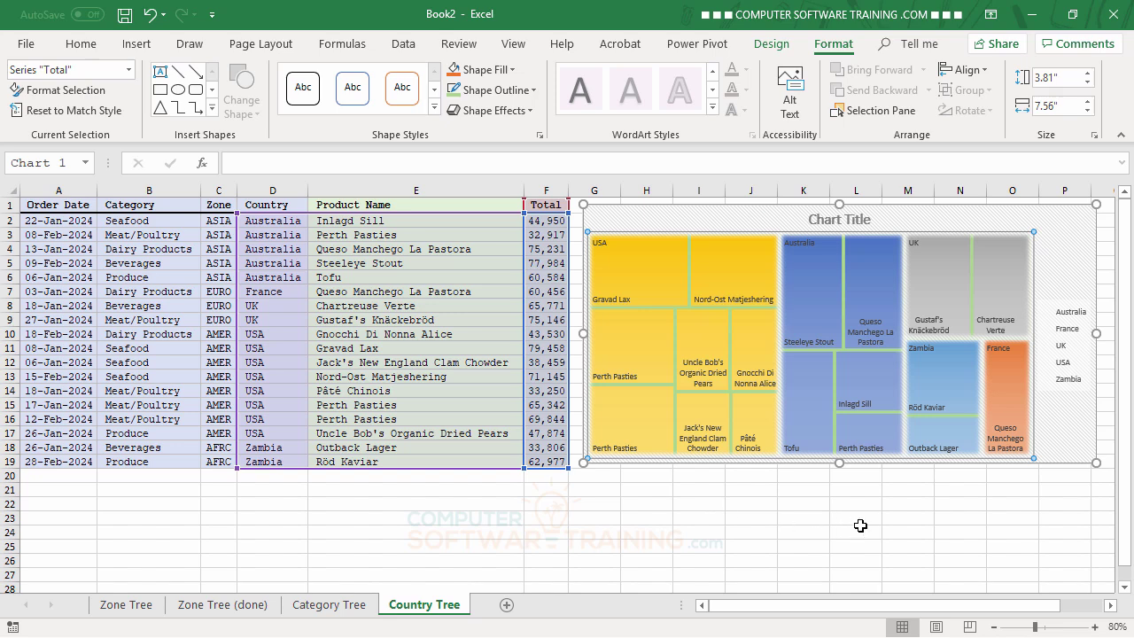
key("Escape")
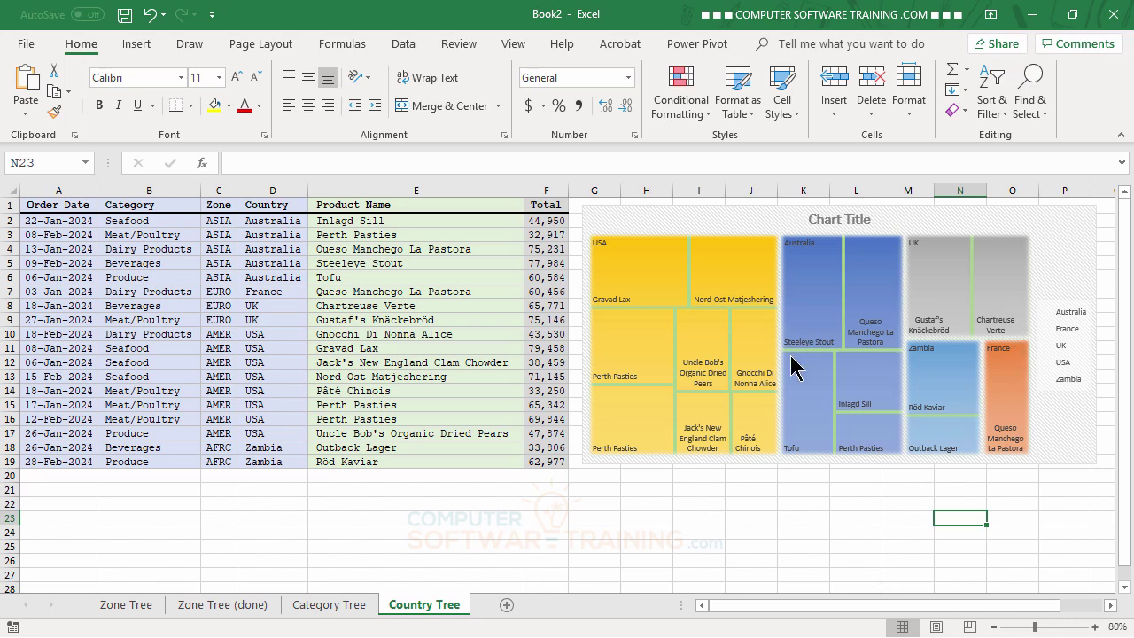
- Add the value beside the category name in the country treemap's data labels
mouse_move(792, 373)
left_click(1010, 291)
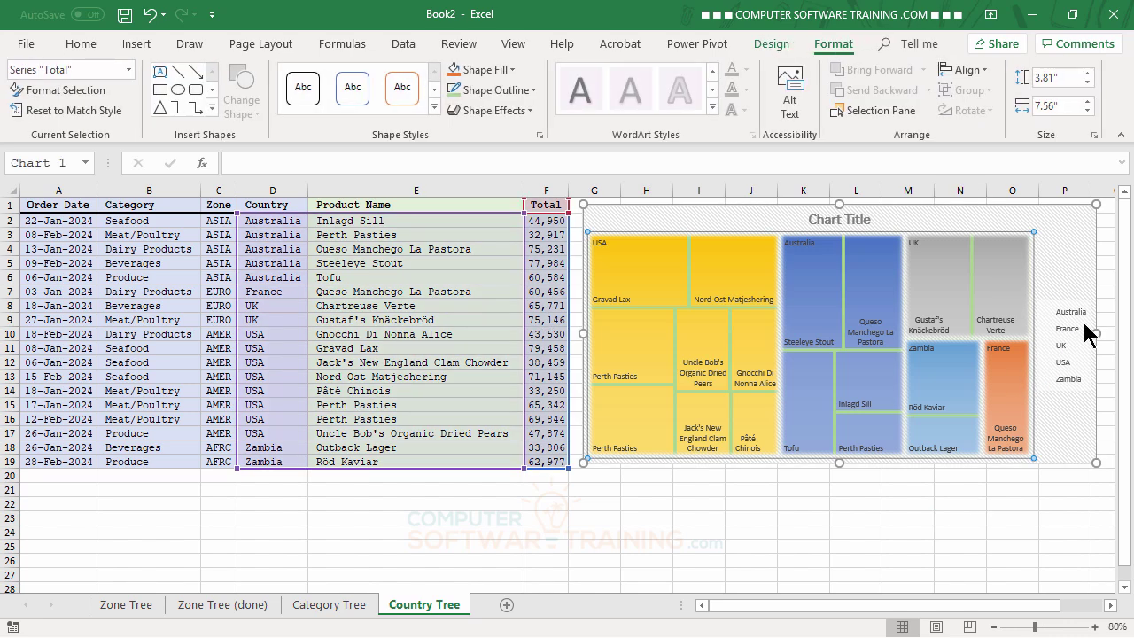
left_click(1111, 606)
left_click(1043, 215)
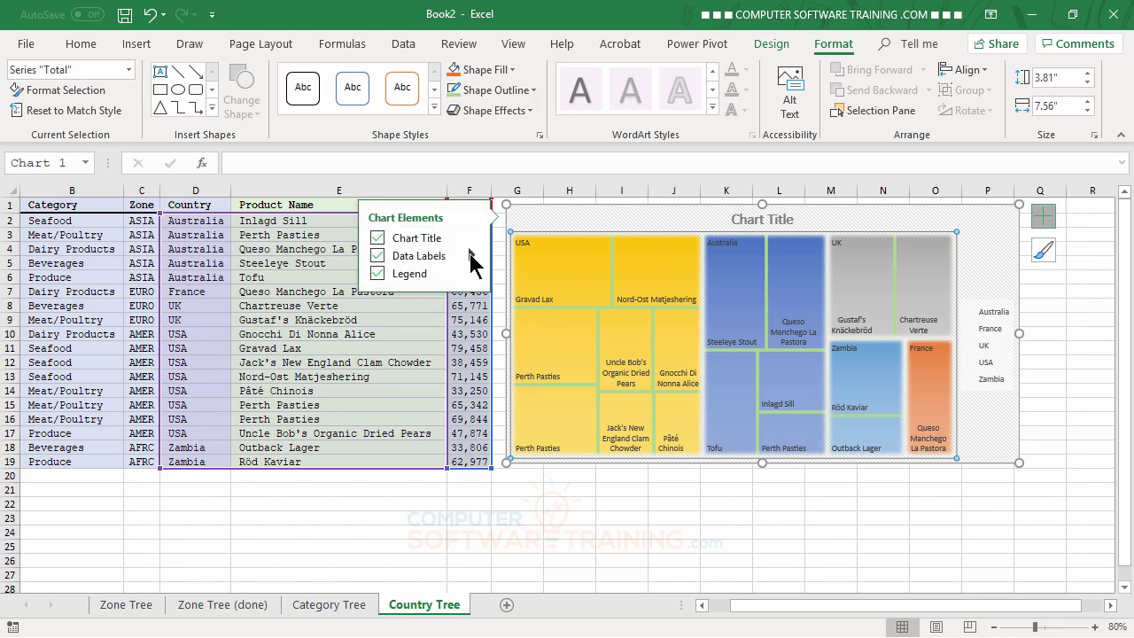
left_click(472, 256)
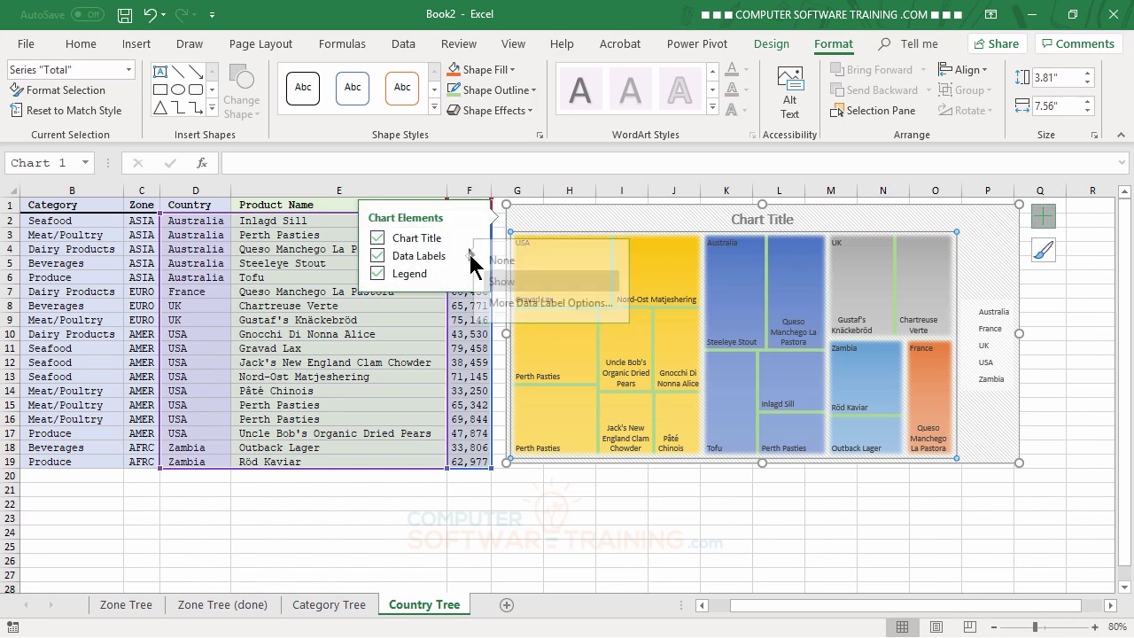
left_click(543, 303)
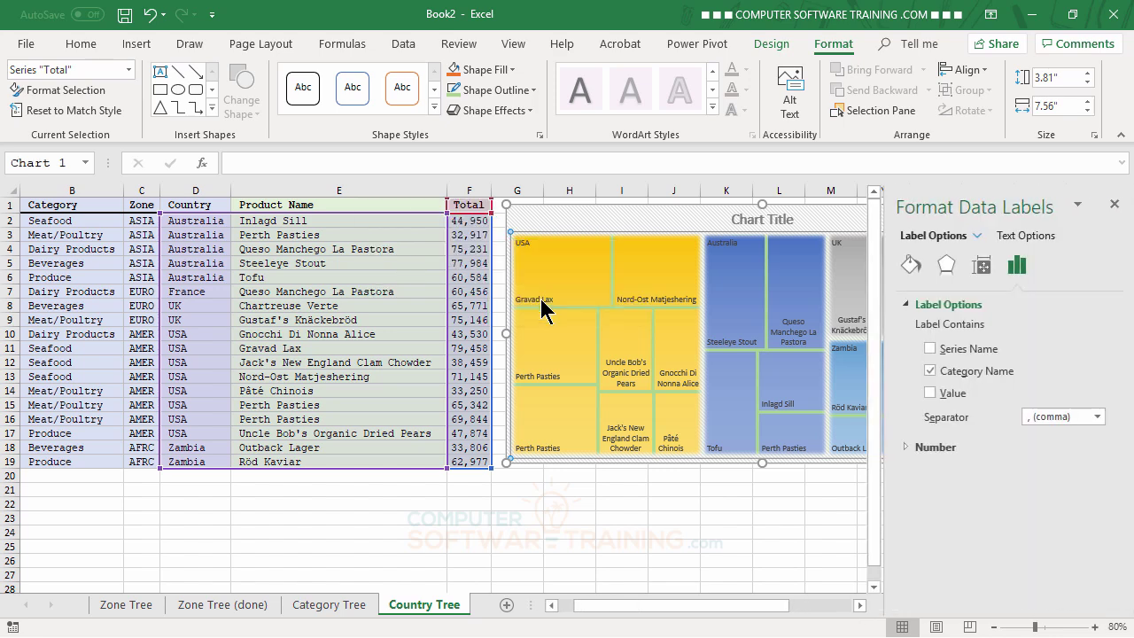
left_click(931, 394)
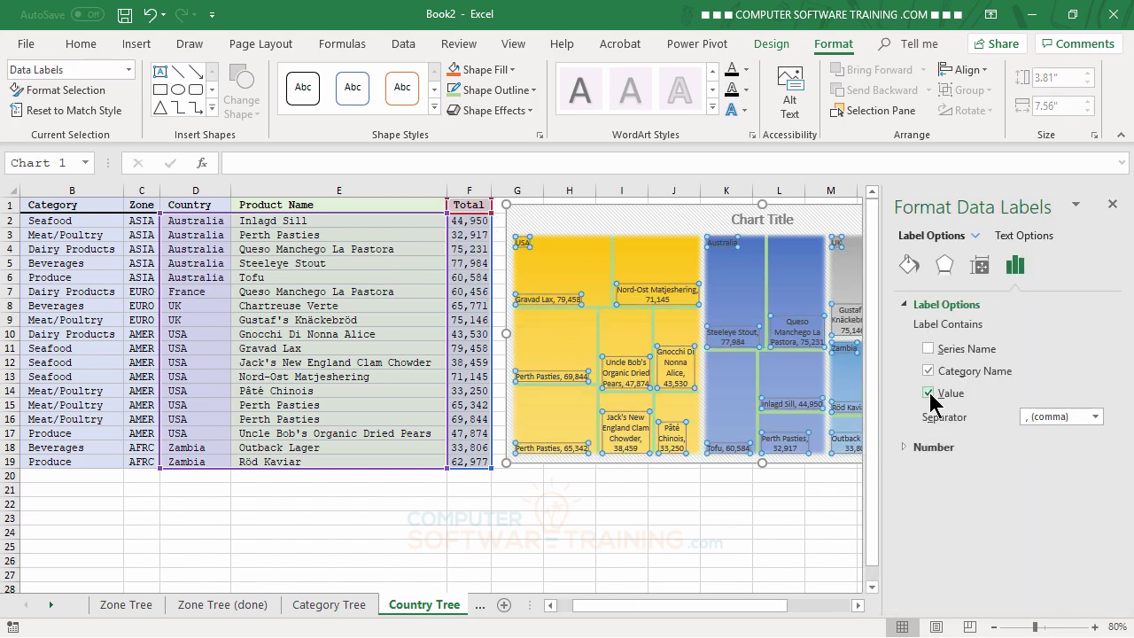
- Set the data label separator to (New Line), close the label formatting options and deselect the chart
left_click(1096, 418)
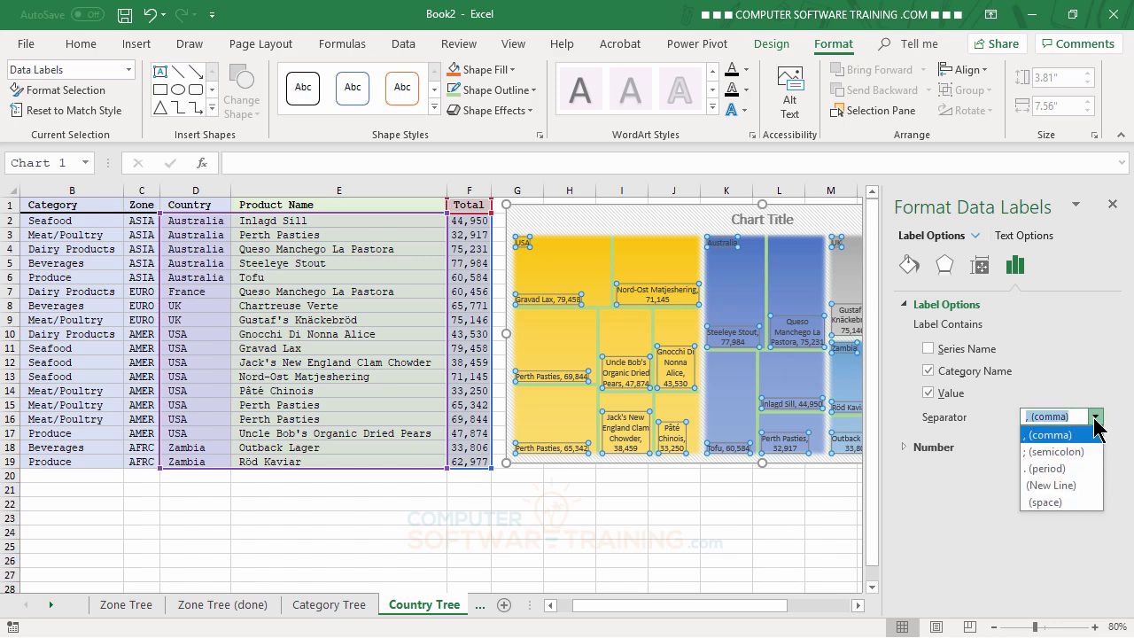
left_click(1054, 485)
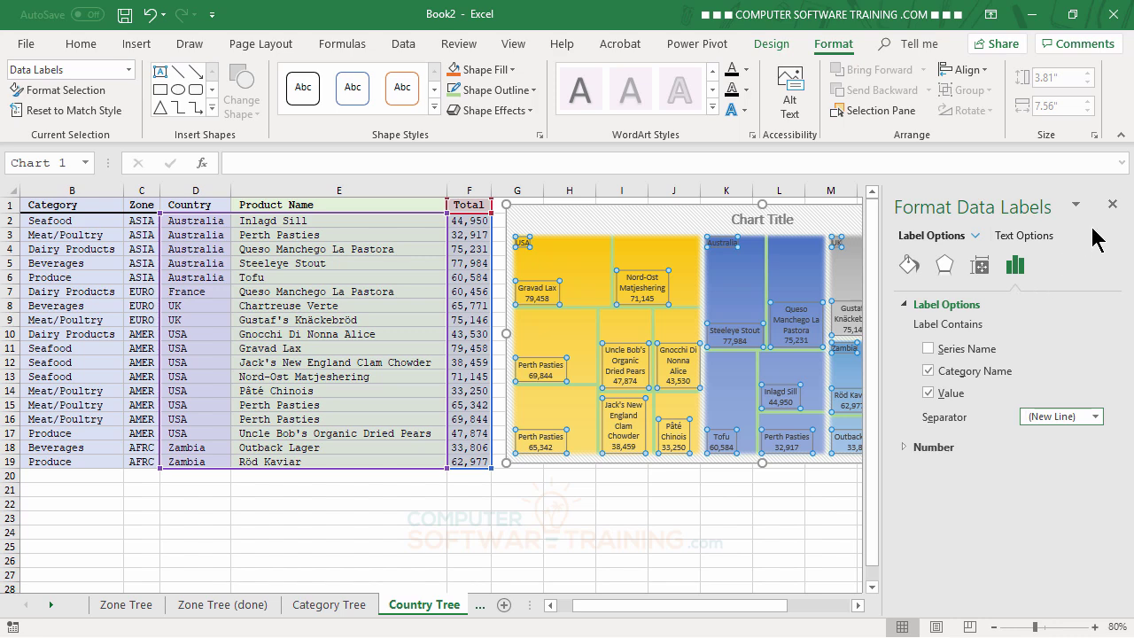
left_click(1112, 204)
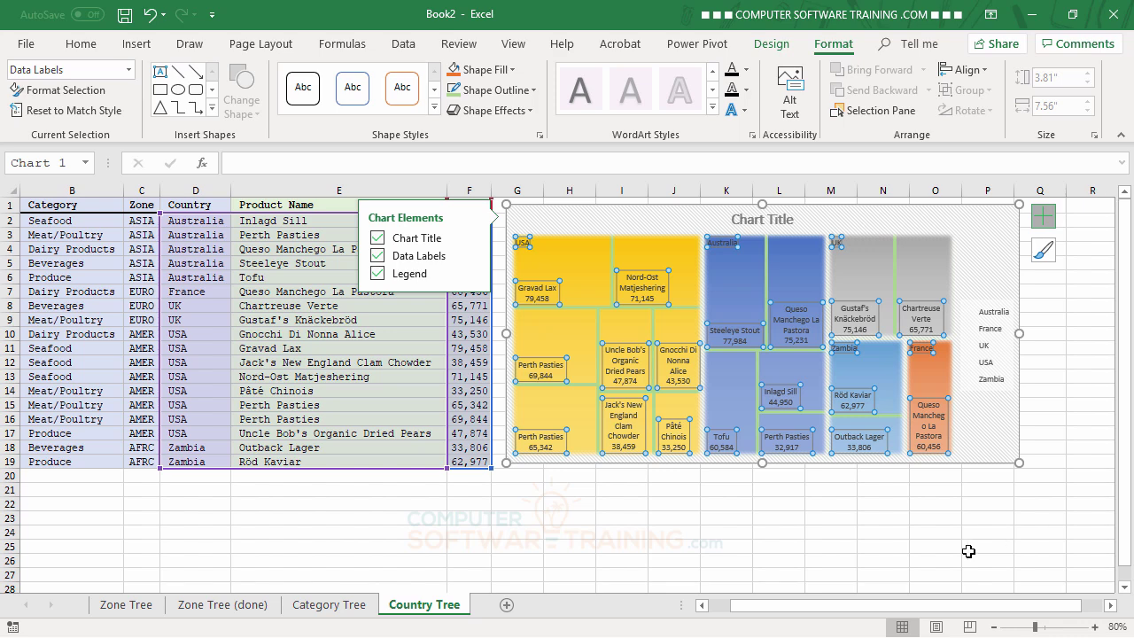
left_click(1048, 311)
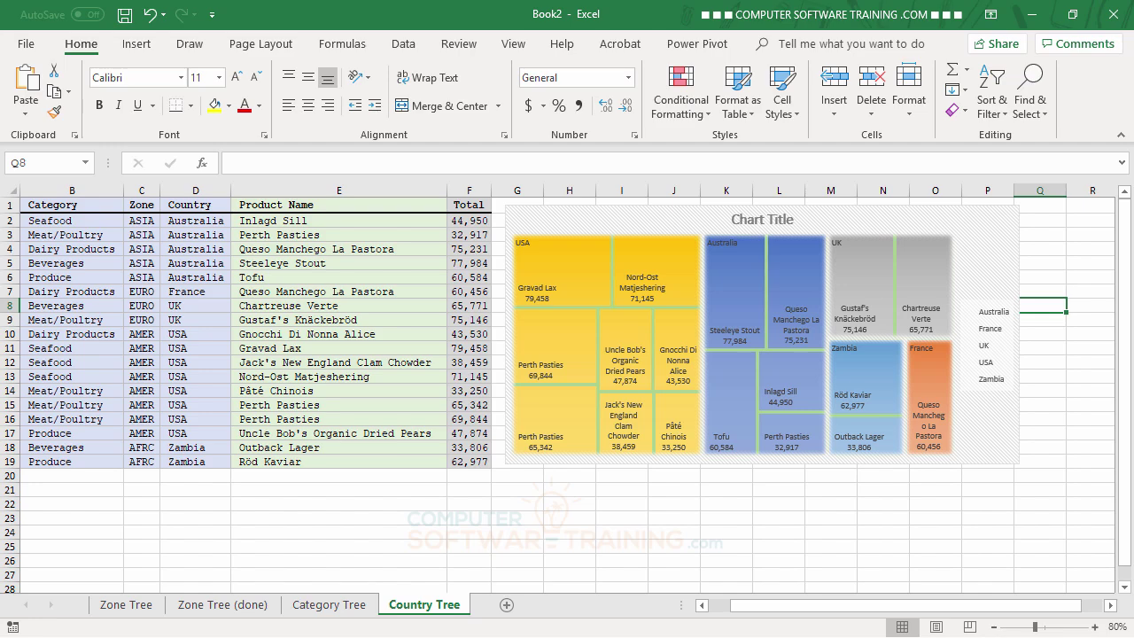